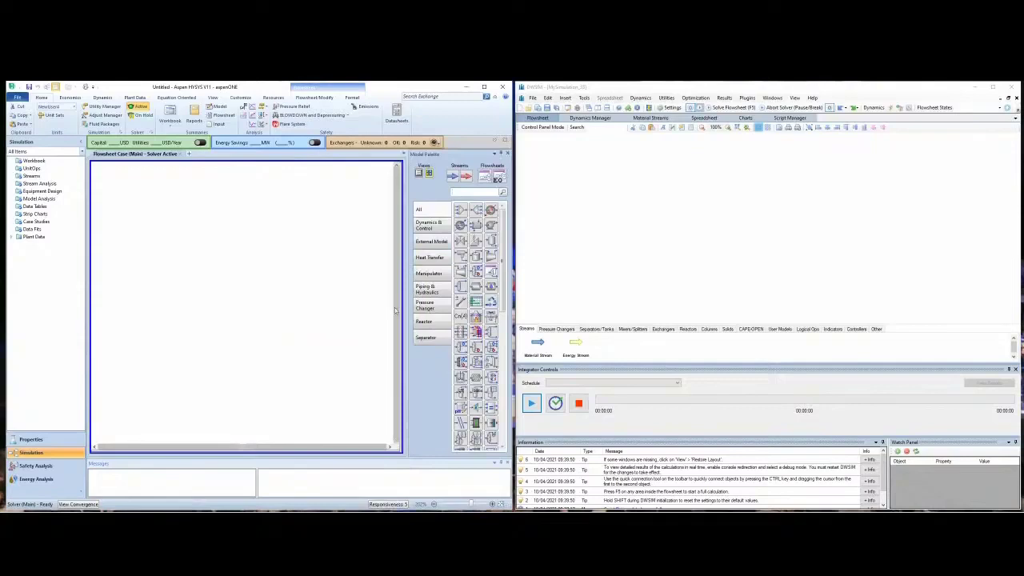
# Collapse HYSYS's Navigation Pane and Messages panel, and auto-hide DWSIM's Information, Watch and Integrator panels
pyautogui.click(81, 143)
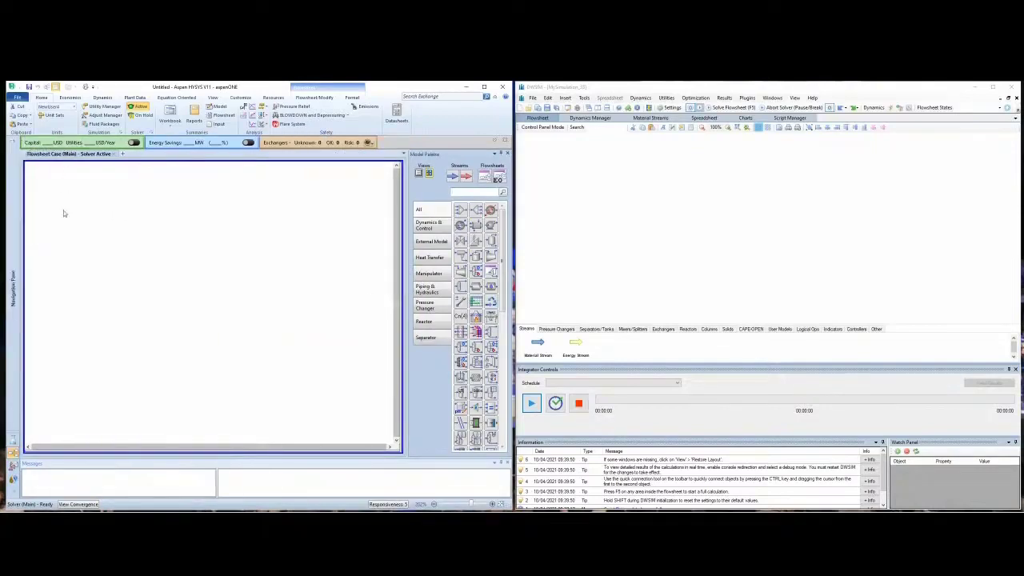
pyautogui.click(499, 463)
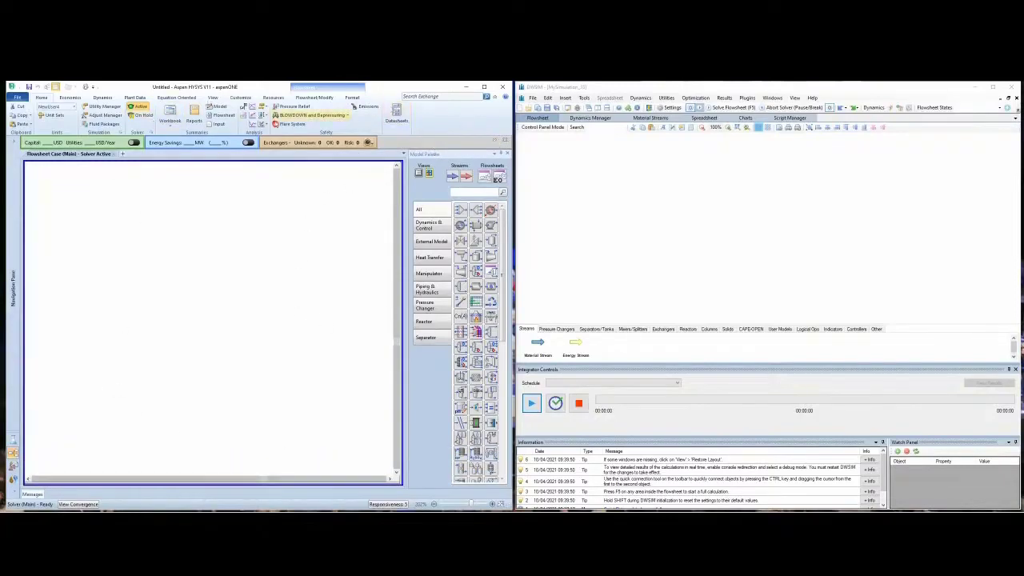
pyautogui.click(884, 443)
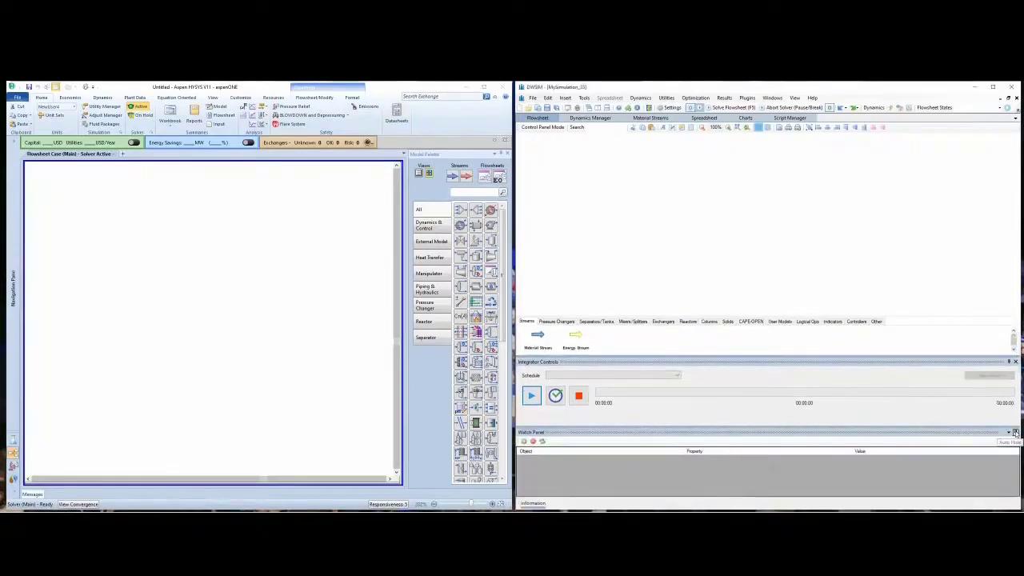
pyautogui.click(1015, 432)
pyautogui.click(1008, 361)
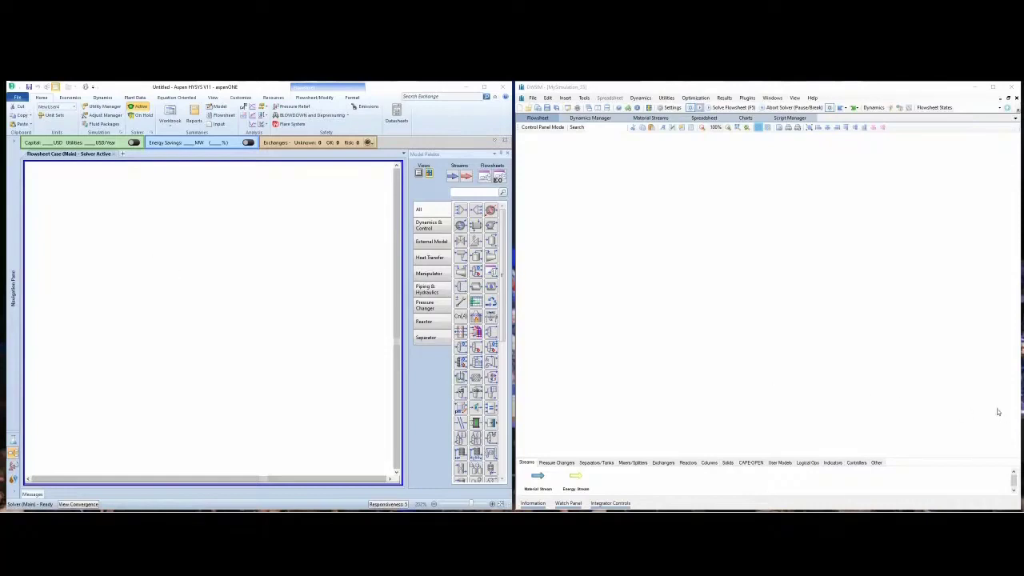
pyautogui.click(595, 463)
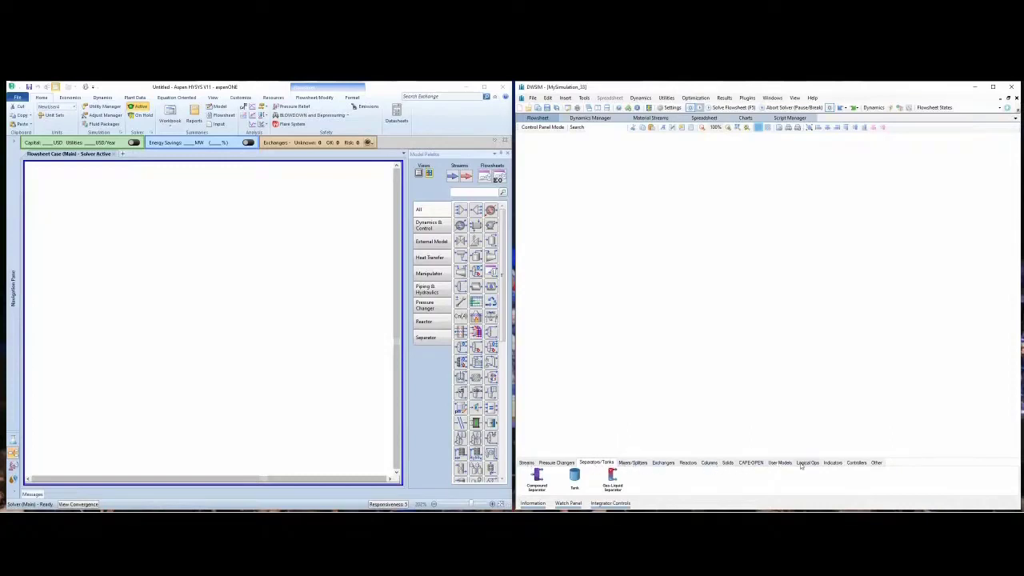
pyautogui.click(528, 463)
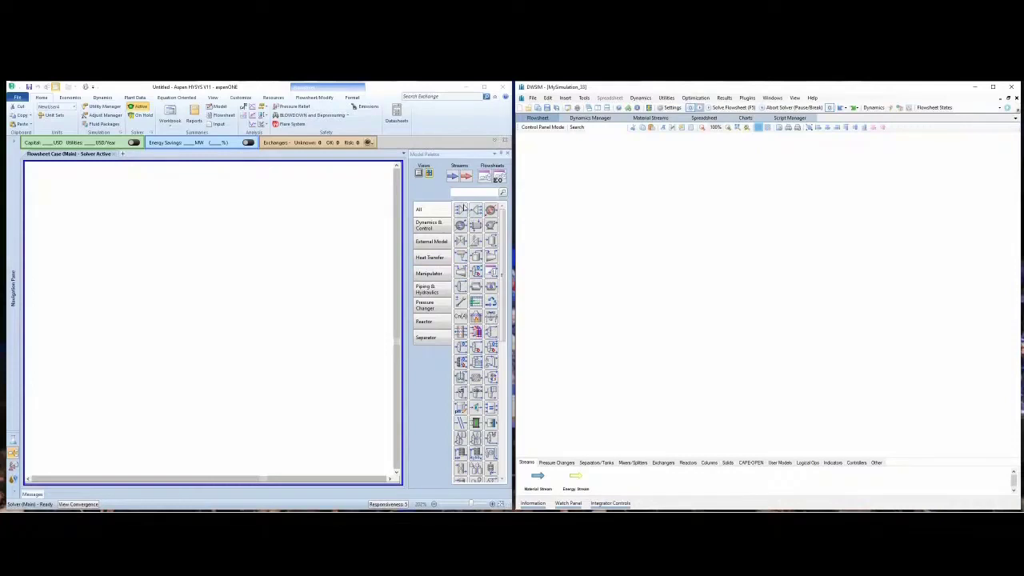
# Drop a Separator from the HYSYS Model Palette onto the flowsheet as V-100
pyautogui.click(489, 242)
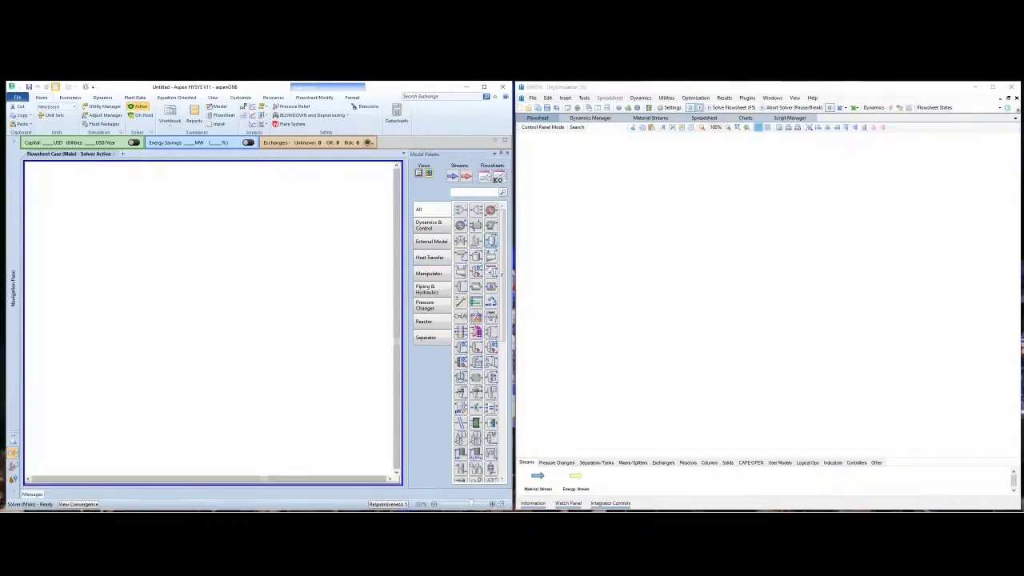
pyautogui.moveTo(492, 240); pyautogui.dragTo(159, 345)
pyautogui.click(294, 349)
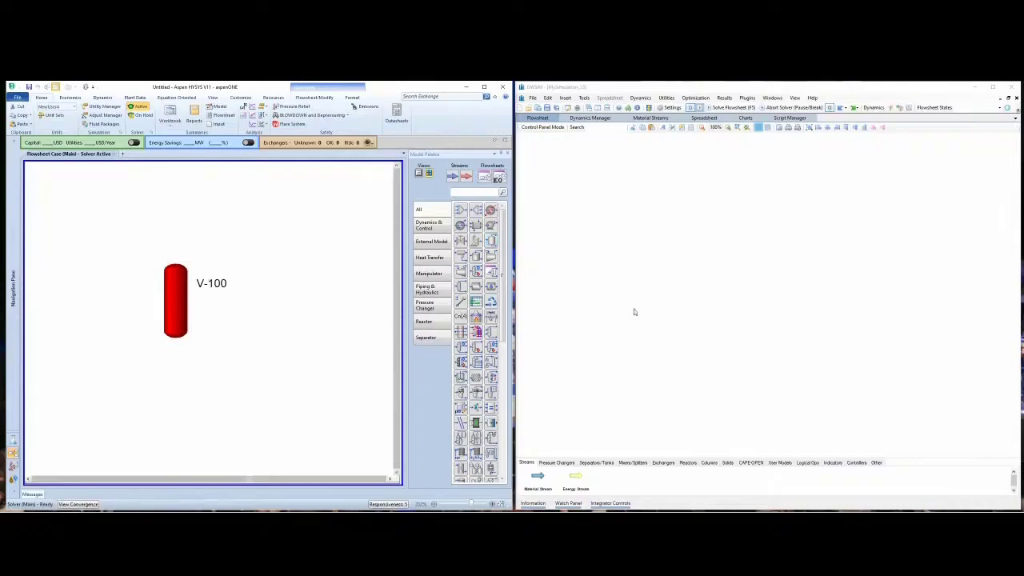
pyautogui.click(598, 463)
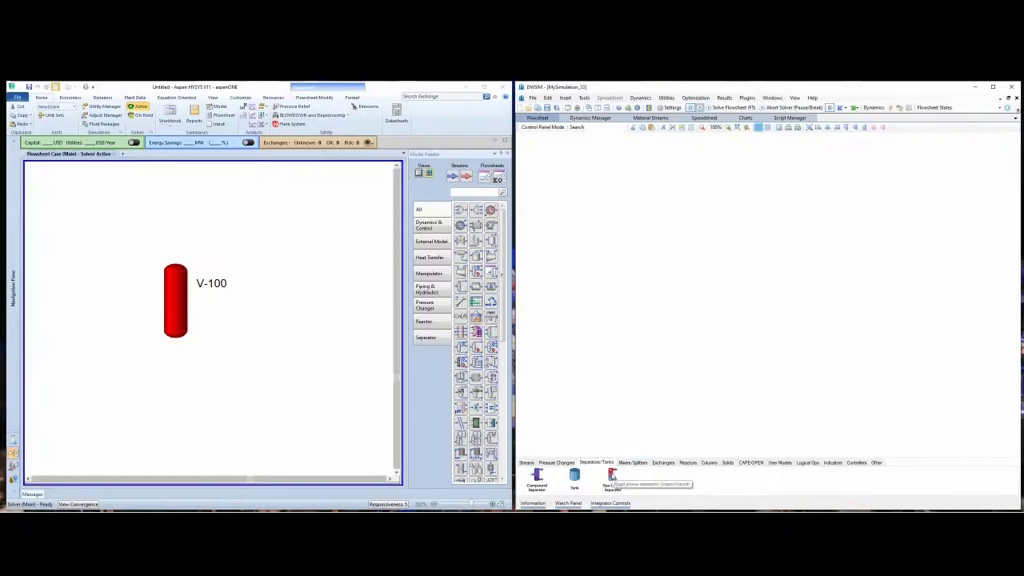
# Drag a Gas-Liquid Separator onto the DWSIM canvas as SEP-000 and show its property editor
pyautogui.moveTo(614, 478); pyautogui.dragTo(737, 288)
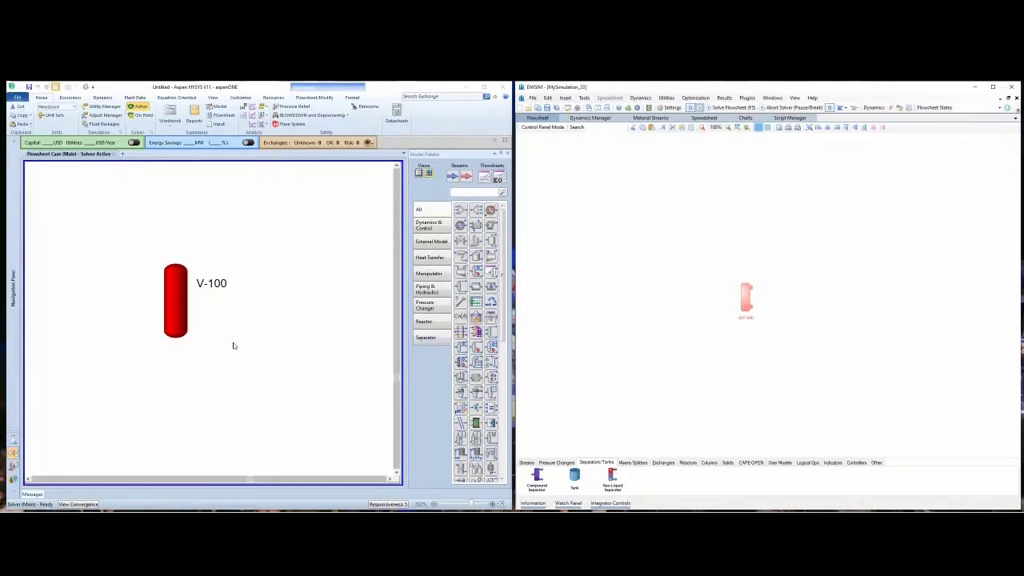
pyautogui.click(747, 298)
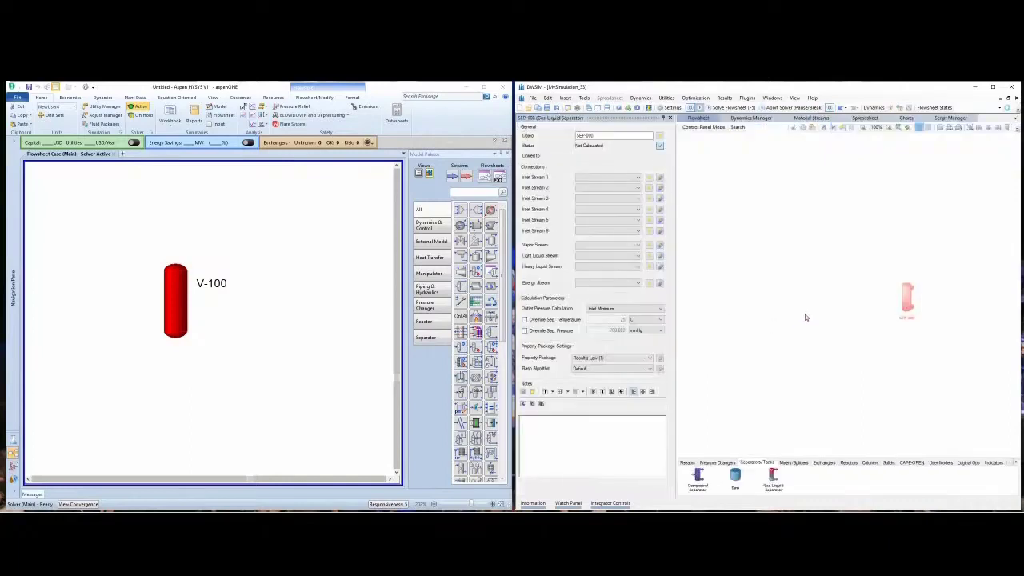
pyautogui.click(670, 118)
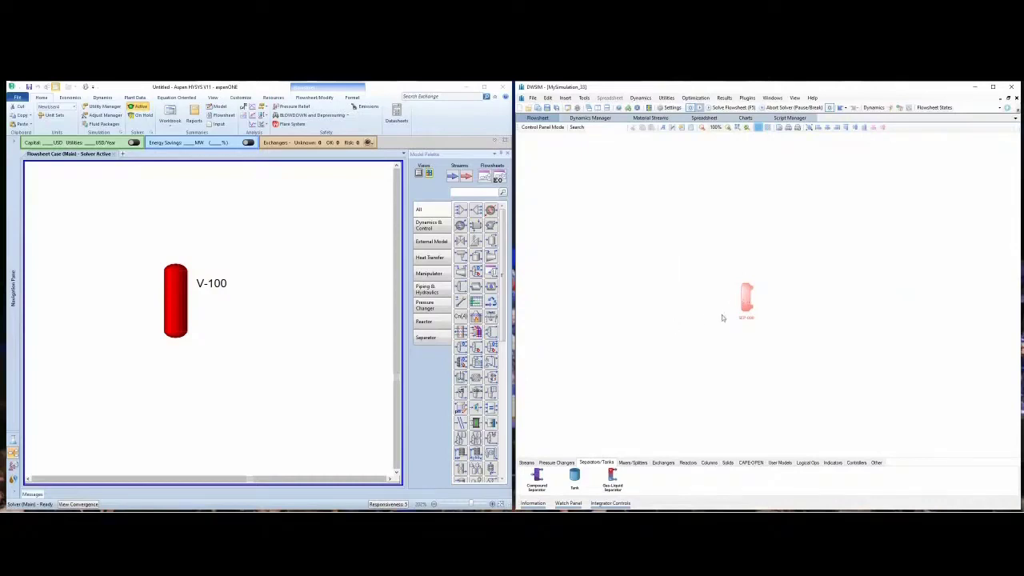
pyautogui.click(744, 297)
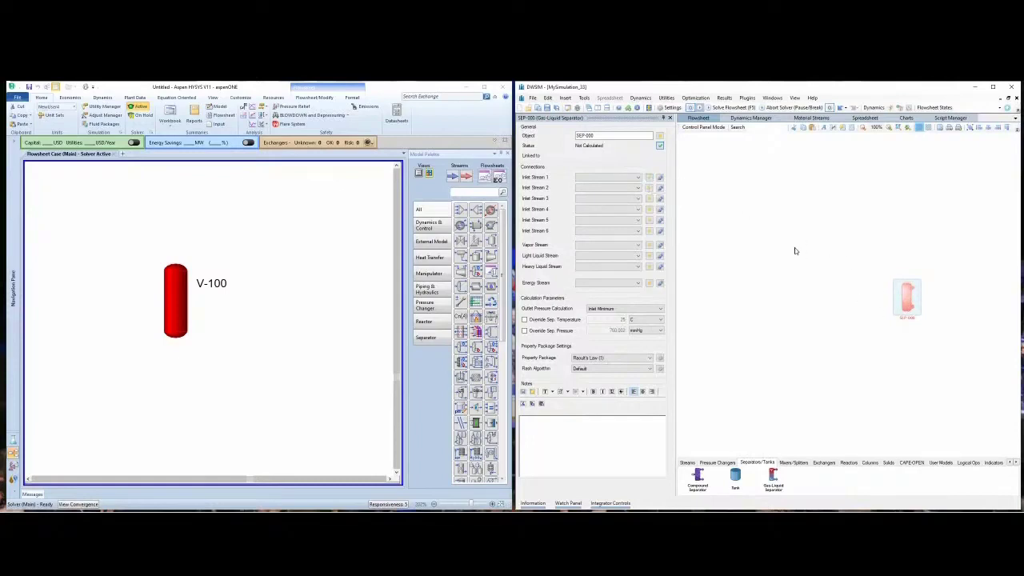
# Create inlet MSTR-001, vapor outlet MSTR-002 and light liquid outlet MSTR-003 on SEP-000
pyautogui.click(650, 177)
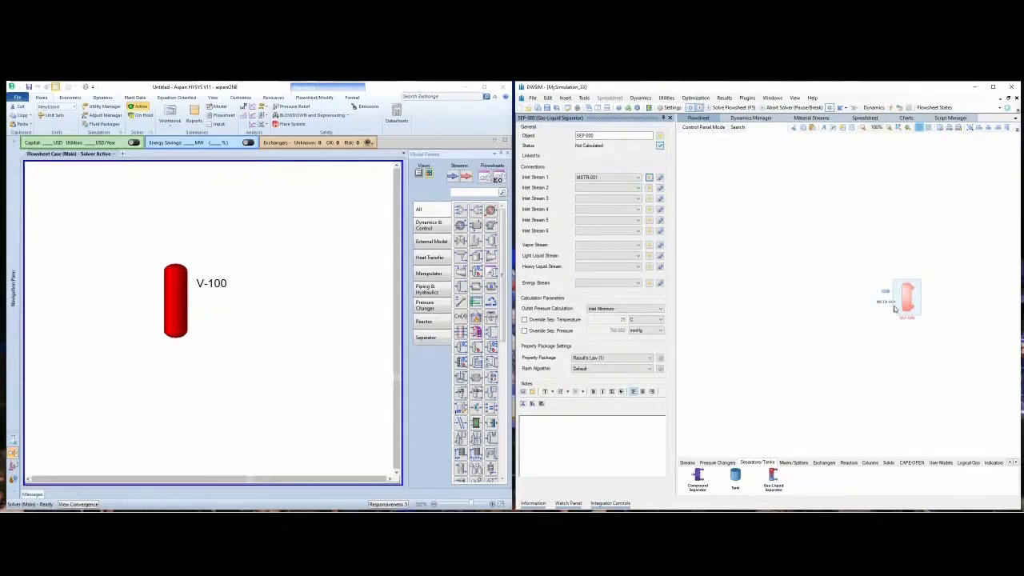
pyautogui.moveTo(885, 292)
pyautogui.click(648, 245)
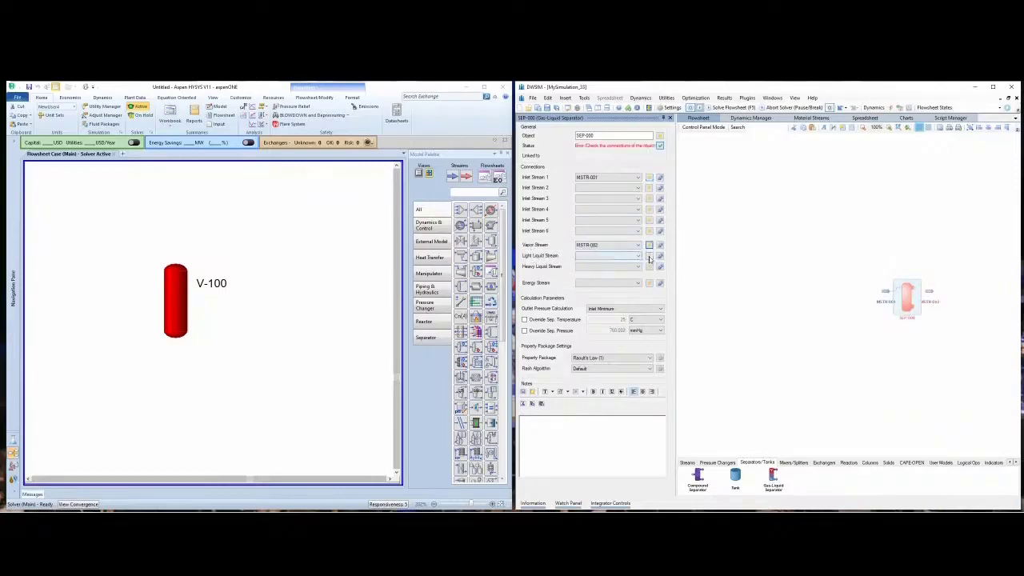
pyautogui.click(649, 255)
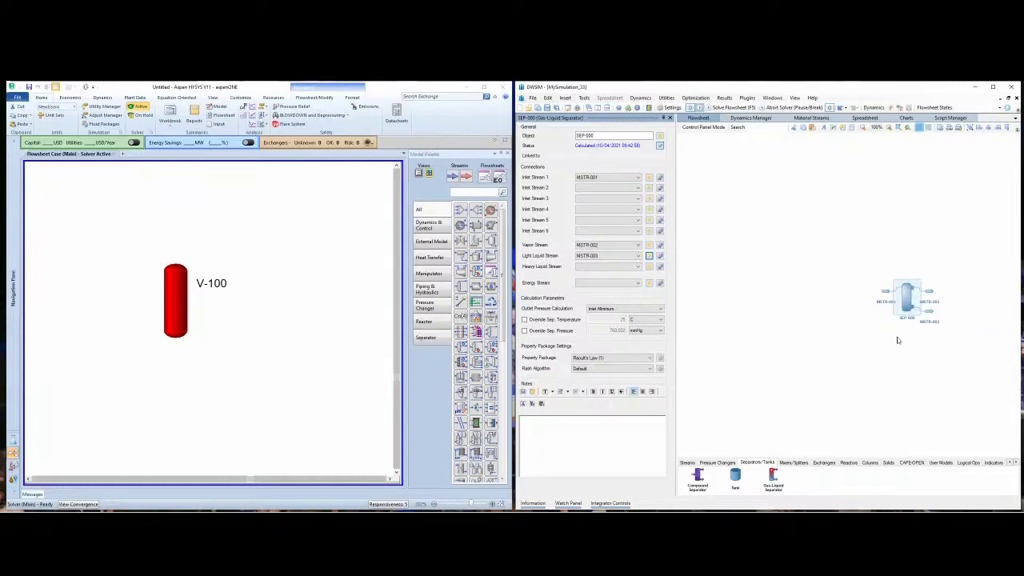
pyautogui.click(898, 130)
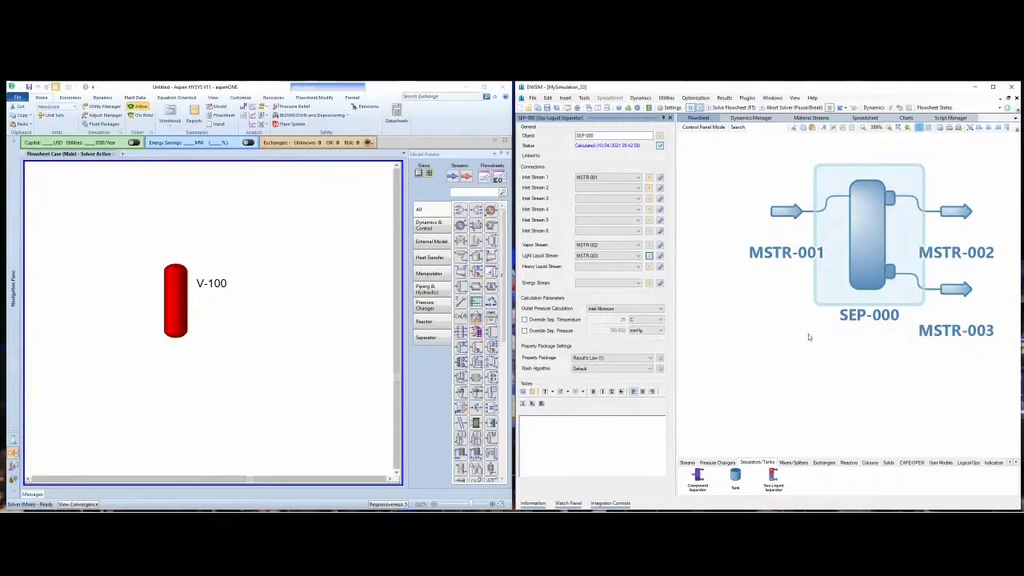
pyautogui.rightClick(838, 274)
pyautogui.click(826, 258)
# Set V-100's vapour outlet to mstr-002 and liquid outlet to mstr-003
pyautogui.doubleClick(178, 298)
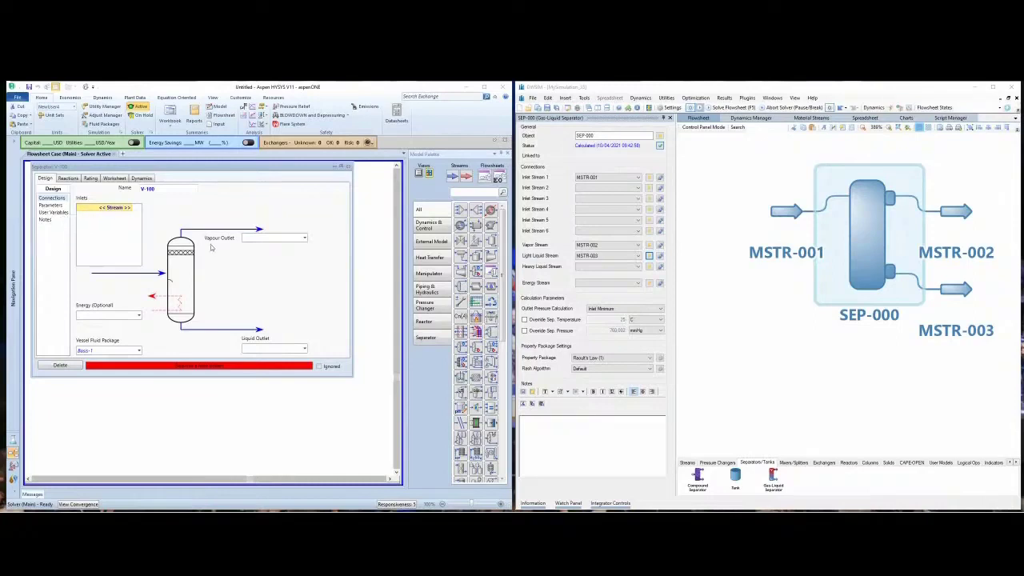
pyautogui.click(266, 238)
pyautogui.click(122, 208)
pyautogui.write('mstr-002')
pyautogui.click(271, 349)
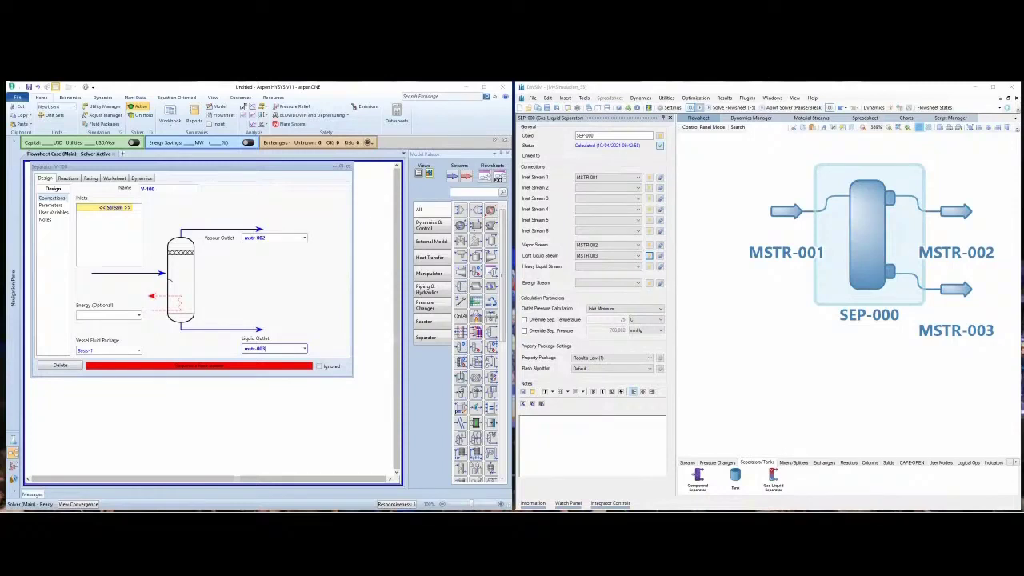
pyautogui.press('Return')
# Enter mstr-001 as V-100's inlet feed stream
pyautogui.click(112, 209)
pyautogui.click(113, 209)
pyautogui.write('mstr')
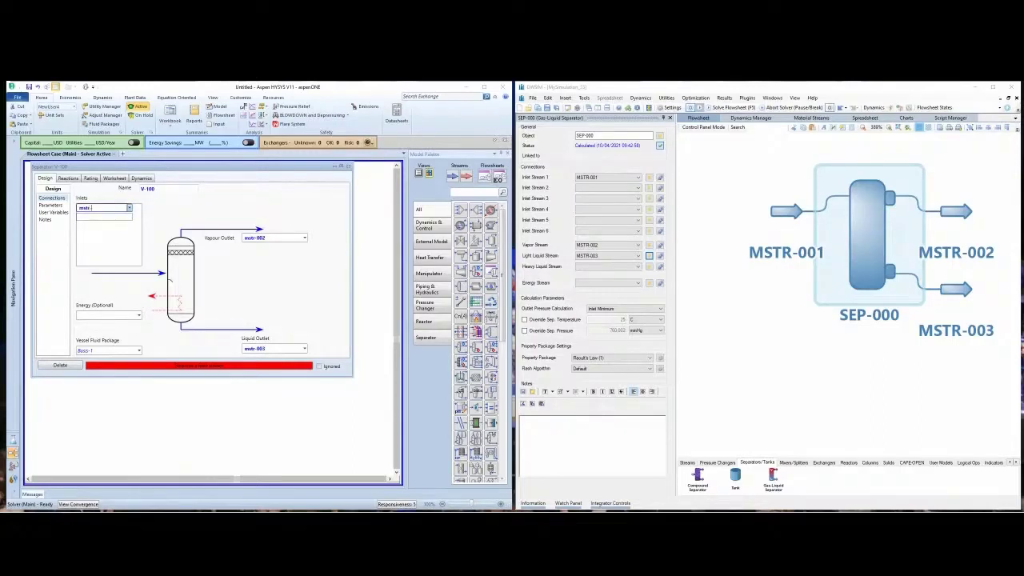
pyautogui.write('-001')
pyautogui.press('Return')
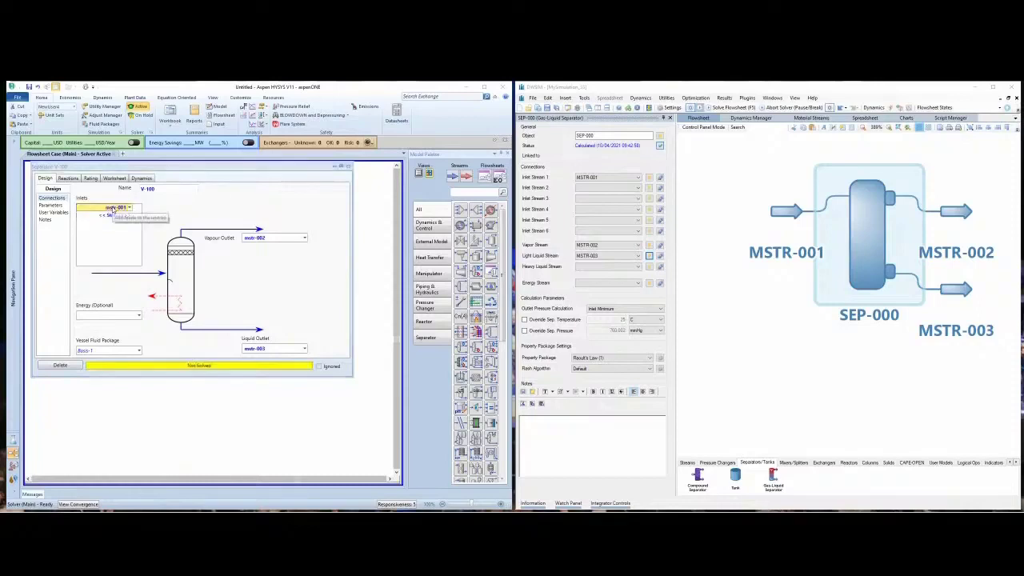
pyautogui.moveTo(865, 285)
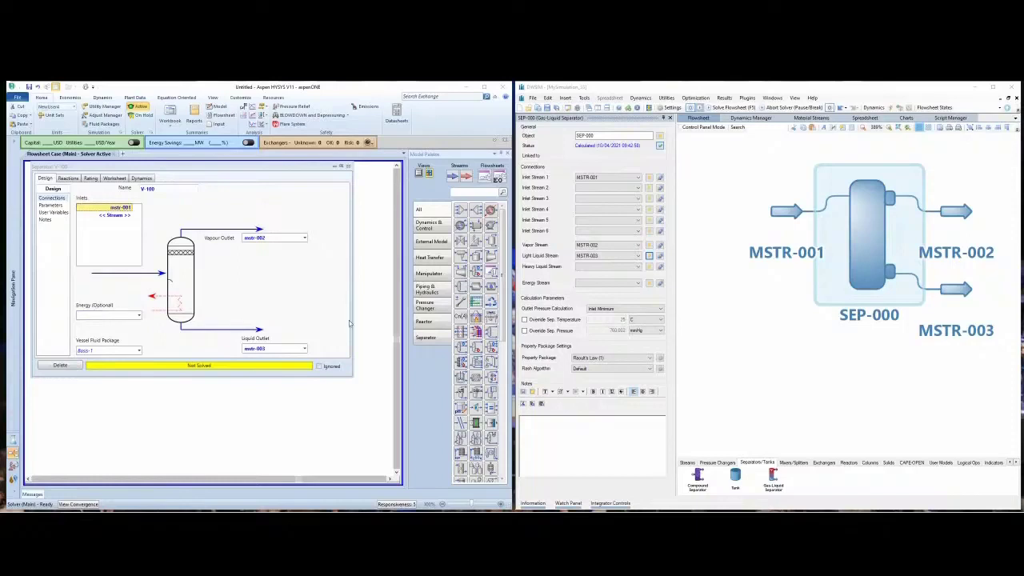
pyautogui.moveTo(875, 254)
# Add energy stream ESTR-004 to SEP-000 in DWSIM and estr-004 to V-100 in HYSYS
pyautogui.click(649, 284)
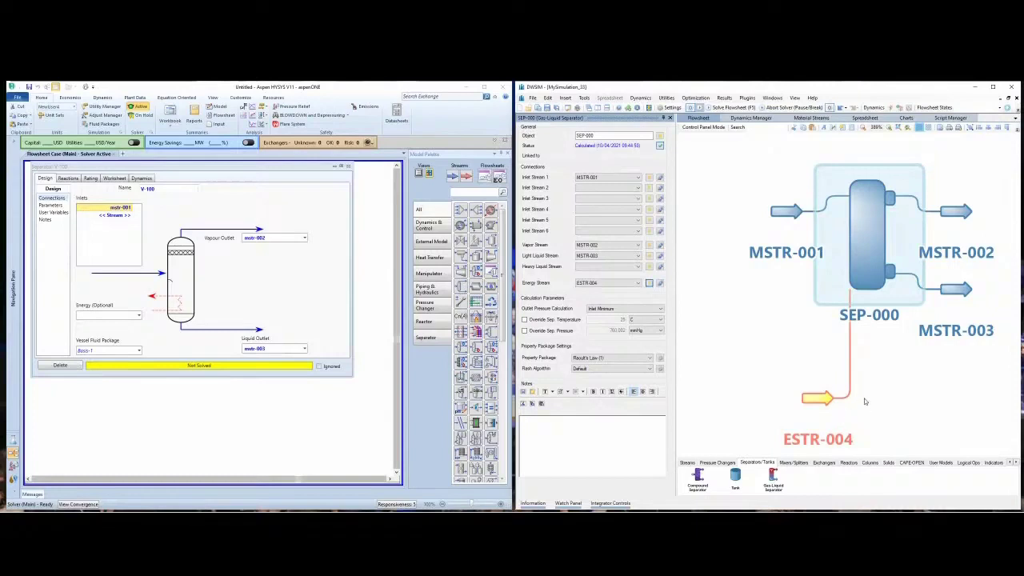
pyautogui.rightClick(853, 300)
pyautogui.click(855, 284)
pyautogui.click(91, 314)
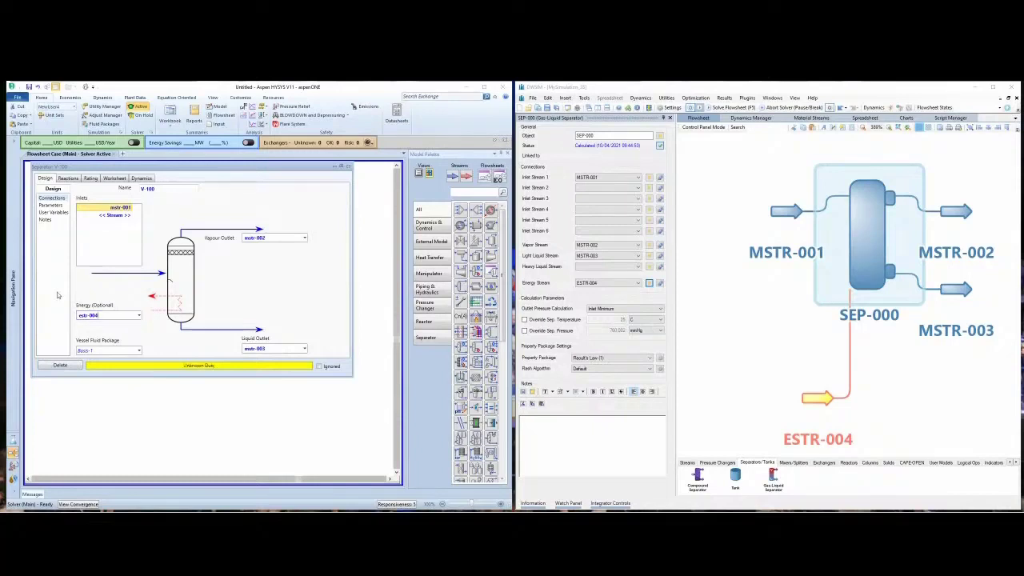
# Close V-100's form and spread mstr-001, mstr-002, mstr-003 and estr-004 around the vessel
pyautogui.click(346, 166)
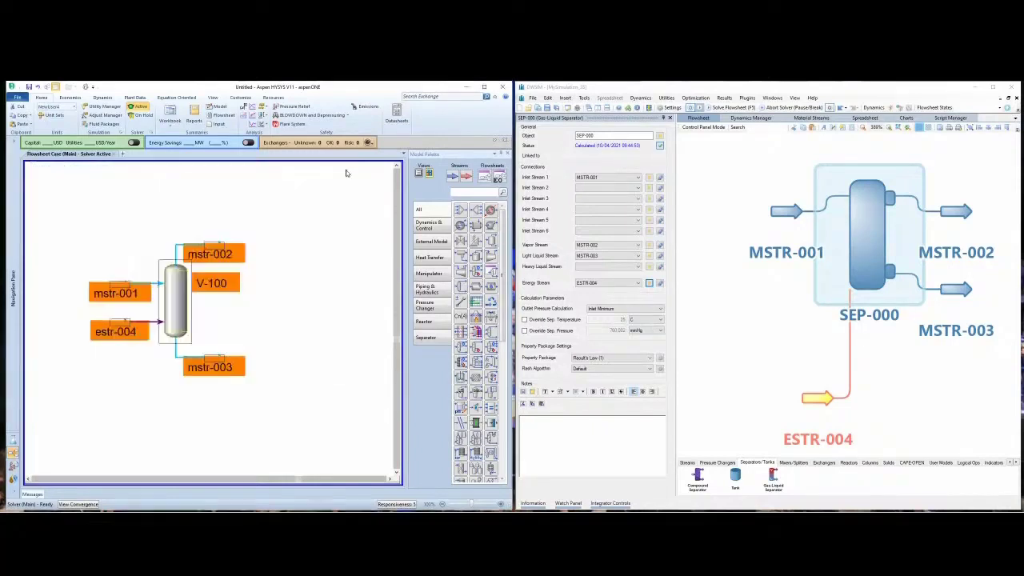
pyautogui.moveTo(120, 284); pyautogui.dragTo(82, 285)
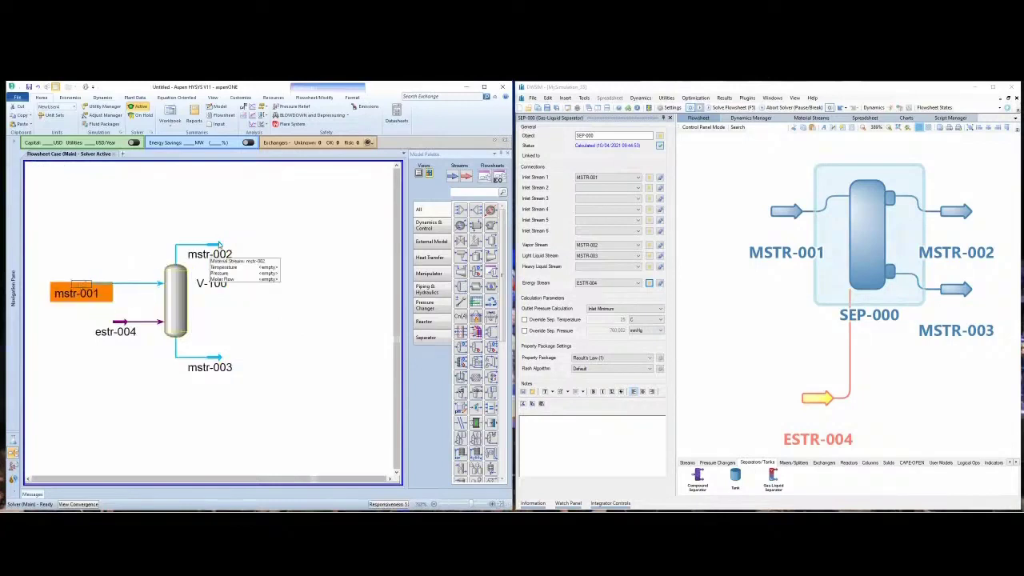
pyautogui.moveTo(218, 245); pyautogui.dragTo(264, 240)
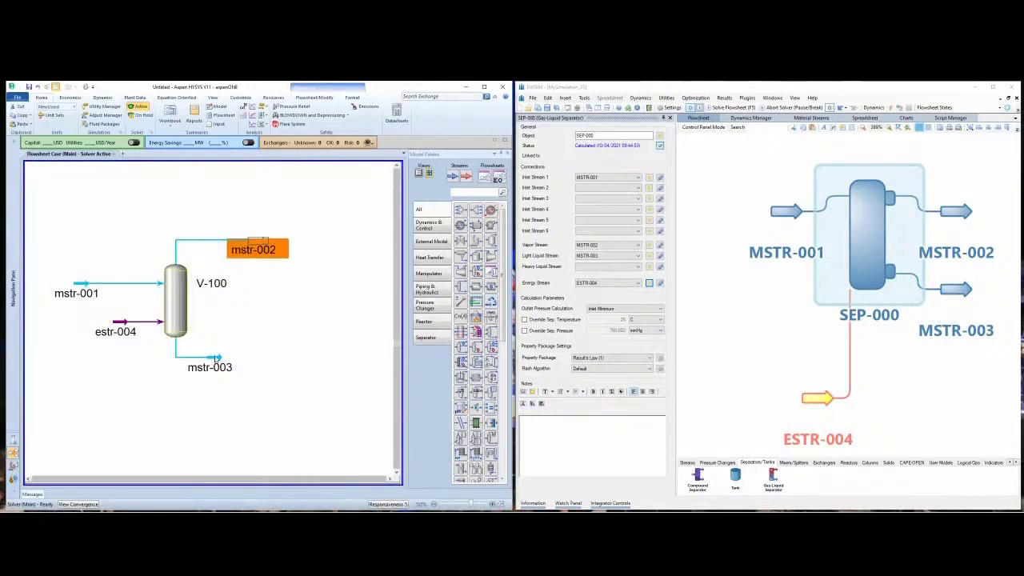
pyautogui.moveTo(216, 361); pyautogui.dragTo(254, 363)
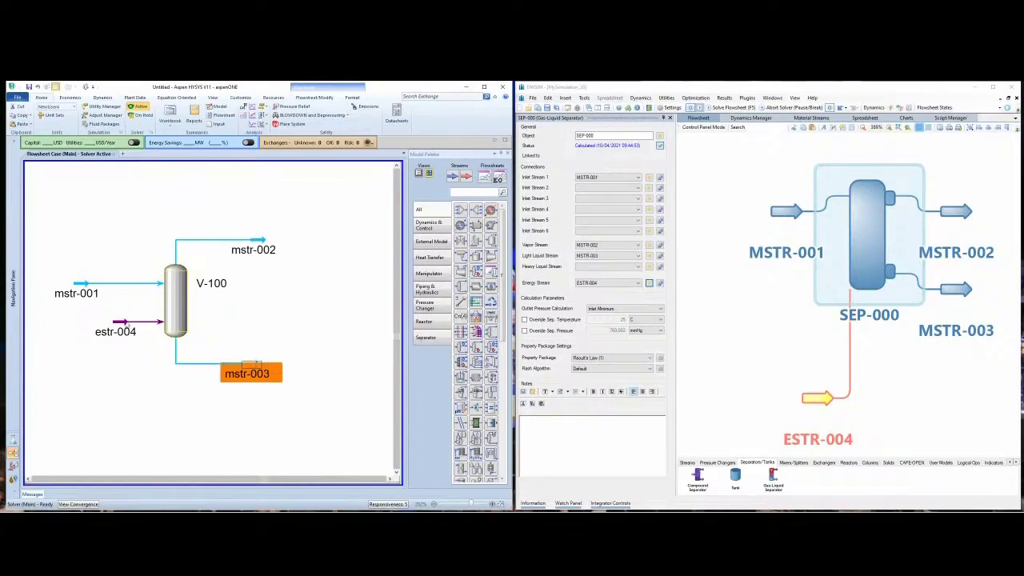
pyautogui.moveTo(119, 322); pyautogui.dragTo(98, 356)
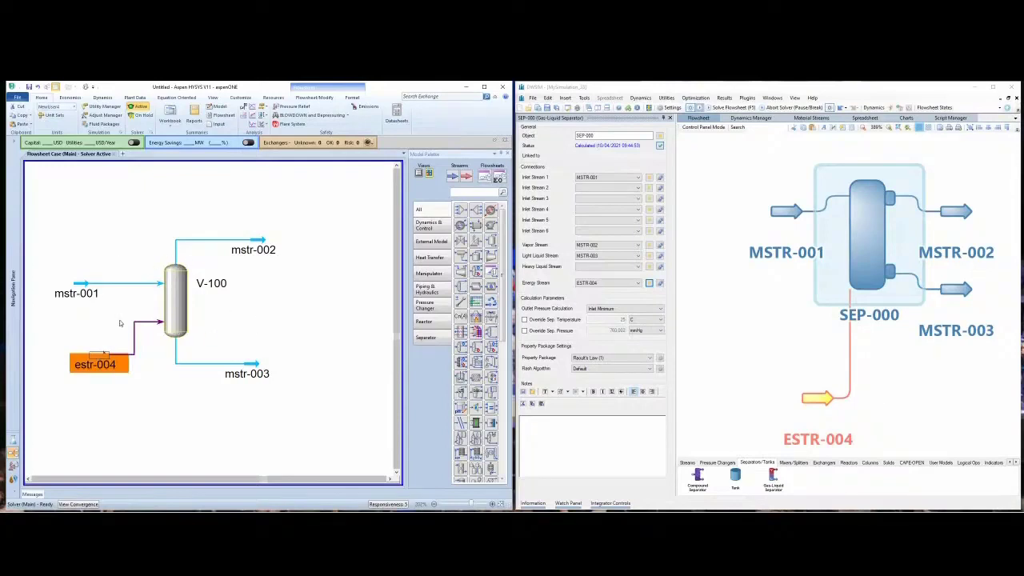
pyautogui.moveTo(855, 284)
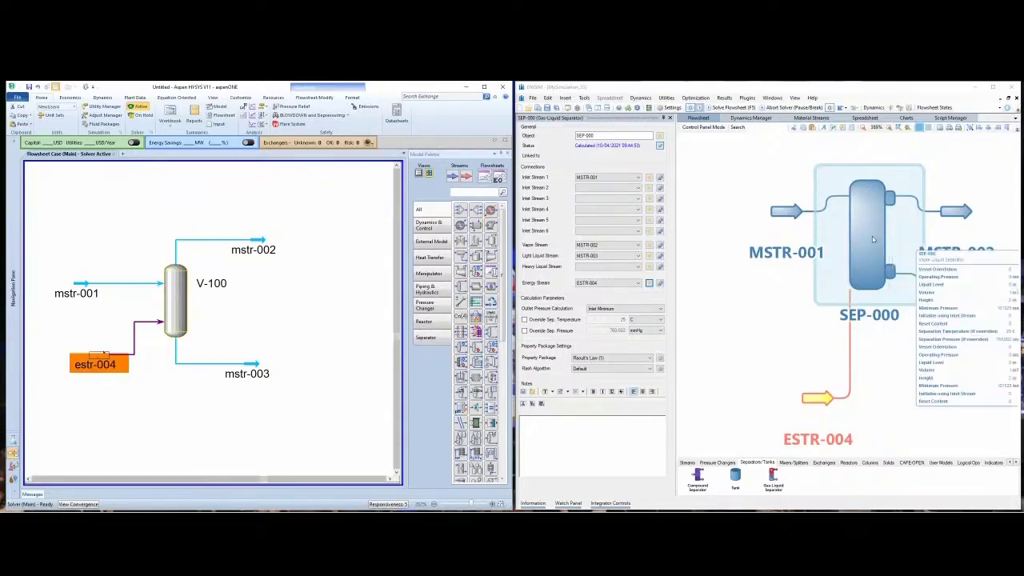
# Show MSTR-001's compound amounts and clear the existing values
pyautogui.click(780, 213)
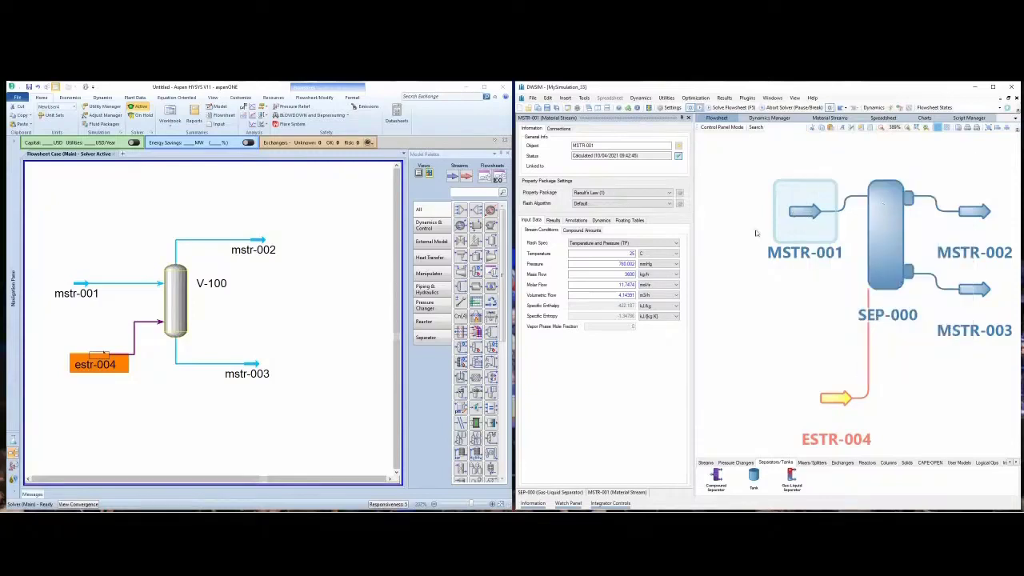
pyautogui.click(633, 252)
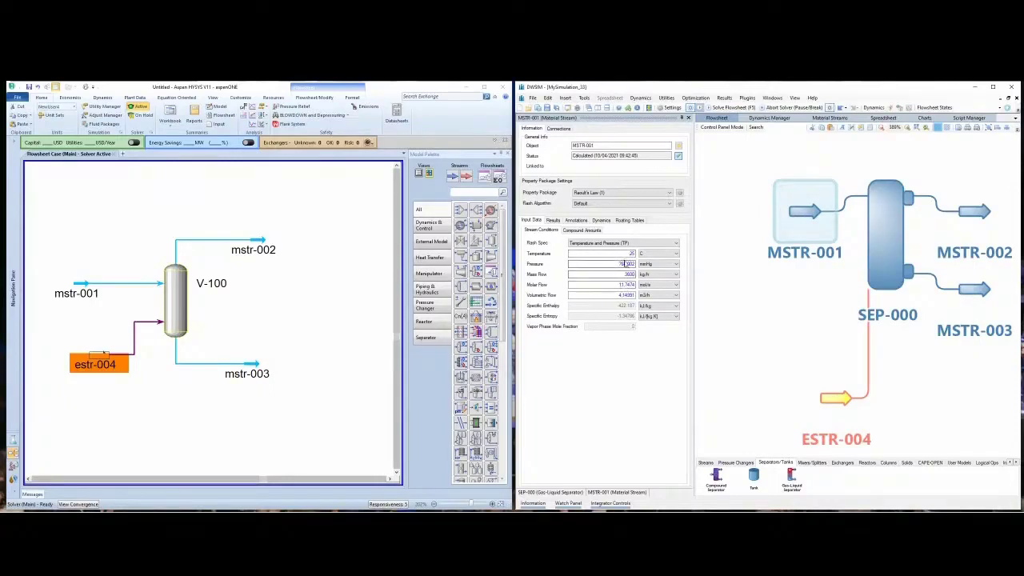
pyautogui.moveTo(632, 253)
pyautogui.click(583, 230)
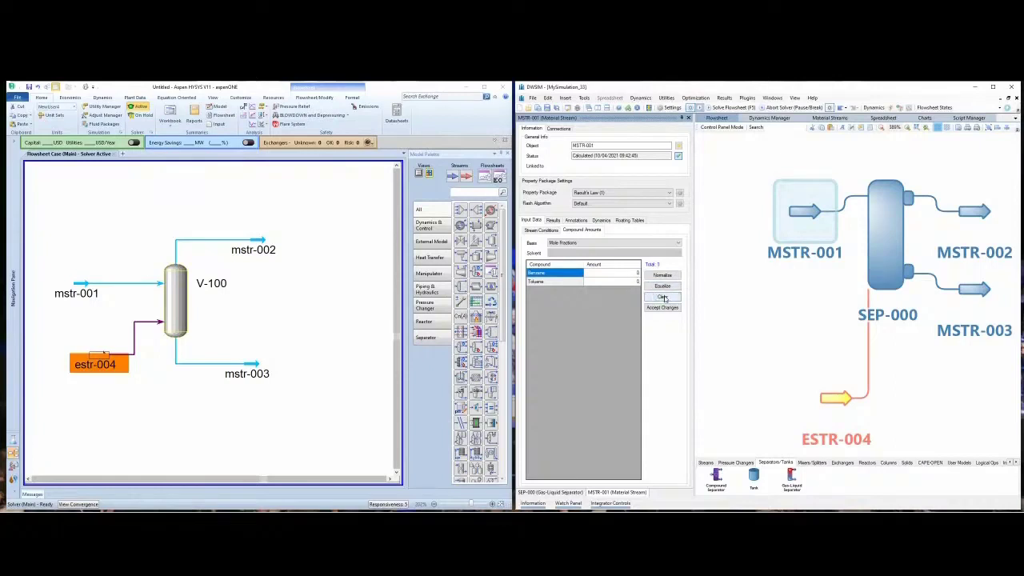
pyautogui.click(663, 297)
# Enter 0.5 mole fraction each for Benzene and Toluene and accept the composition
pyautogui.click(638, 275)
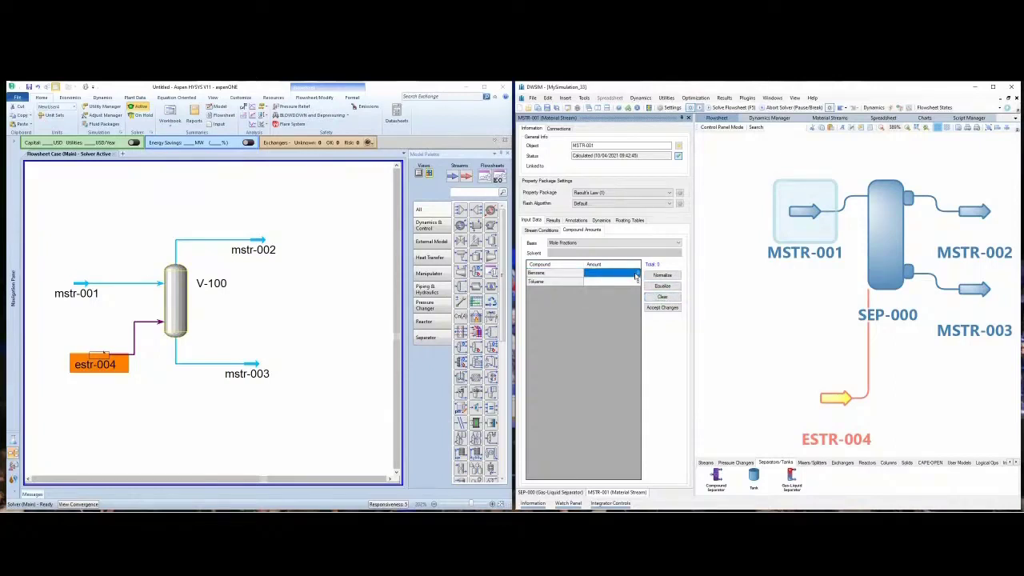
pyautogui.click(638, 275)
pyautogui.write('.5')
pyautogui.click(637, 283)
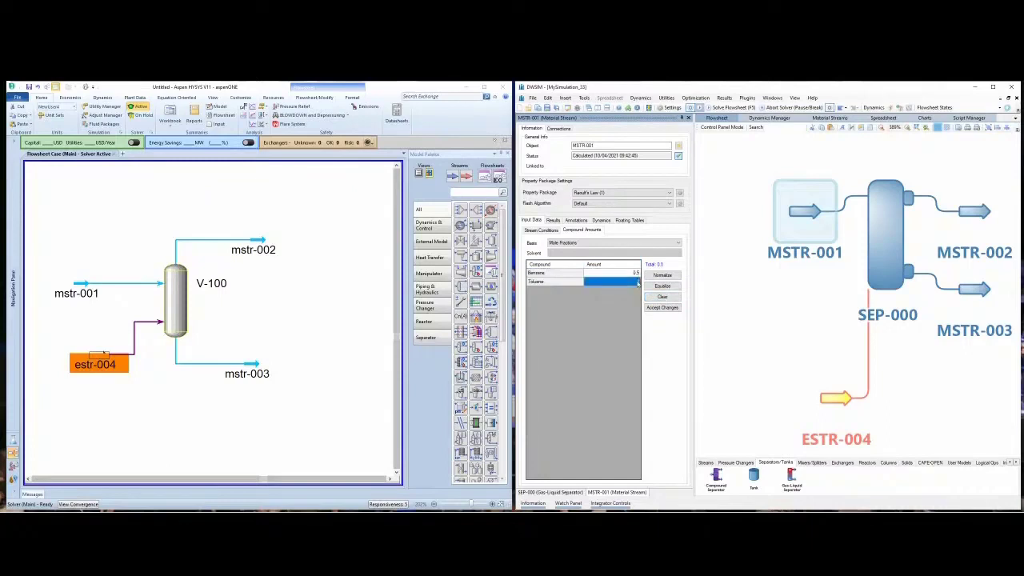
pyautogui.click(638, 283)
pyautogui.write('.5')
pyautogui.press('Return')
pyautogui.click(663, 309)
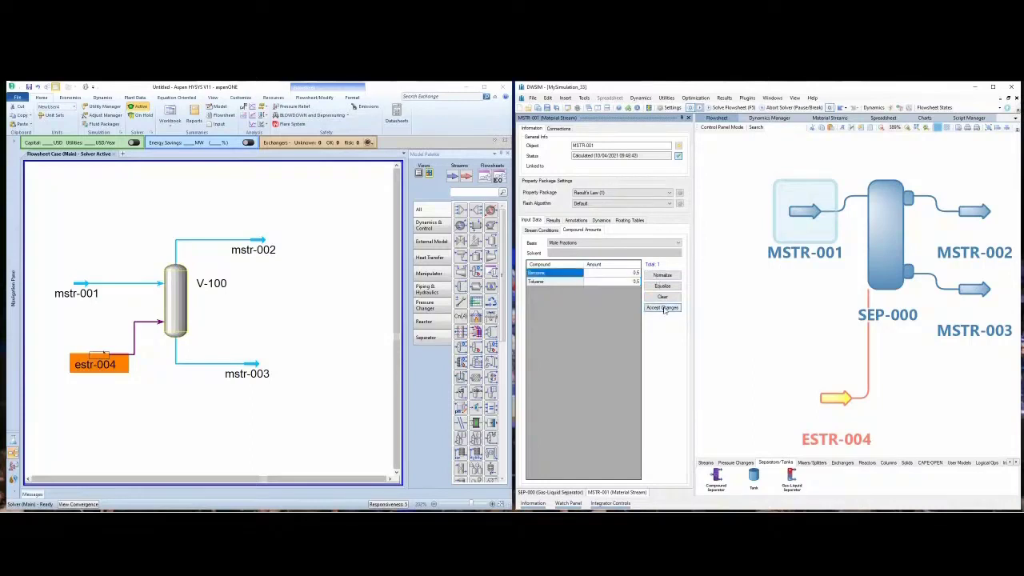
pyautogui.click(540, 230)
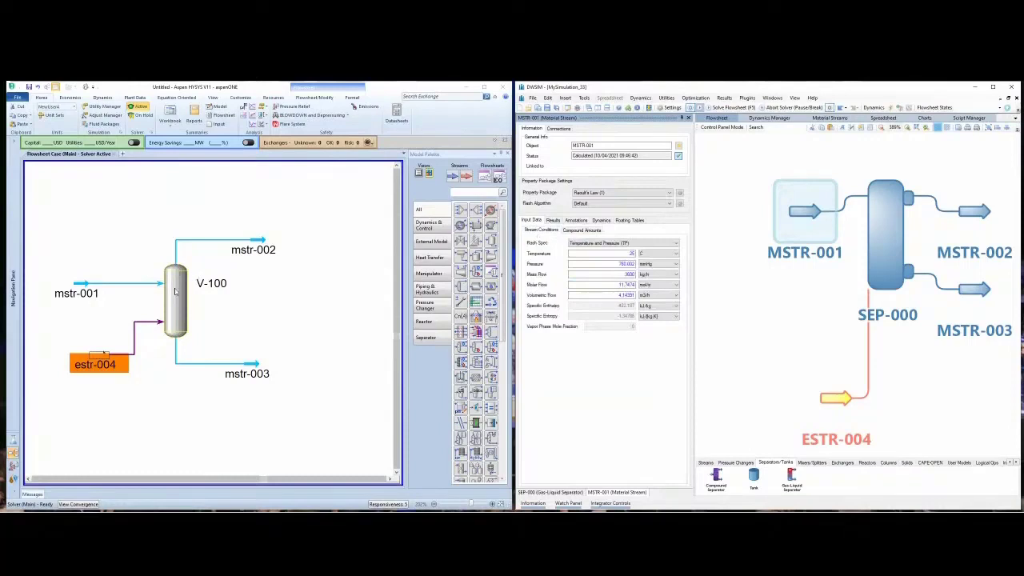
# Enter 0.5 Benzene and 0.5 Toluene on mstr-001's Worksheet Composition page and accept with OK
pyautogui.doubleClick(80, 289)
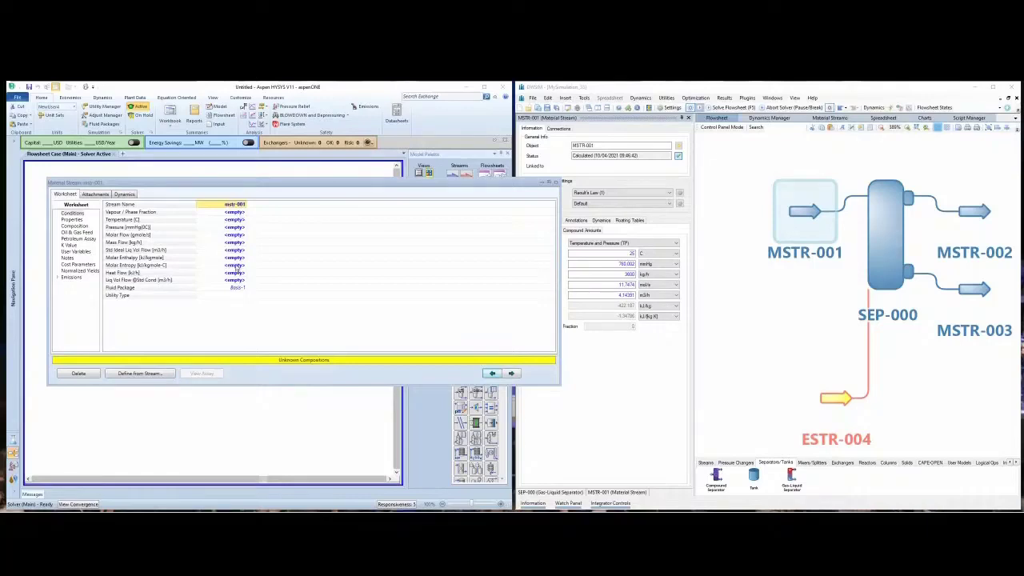
pyautogui.click(76, 226)
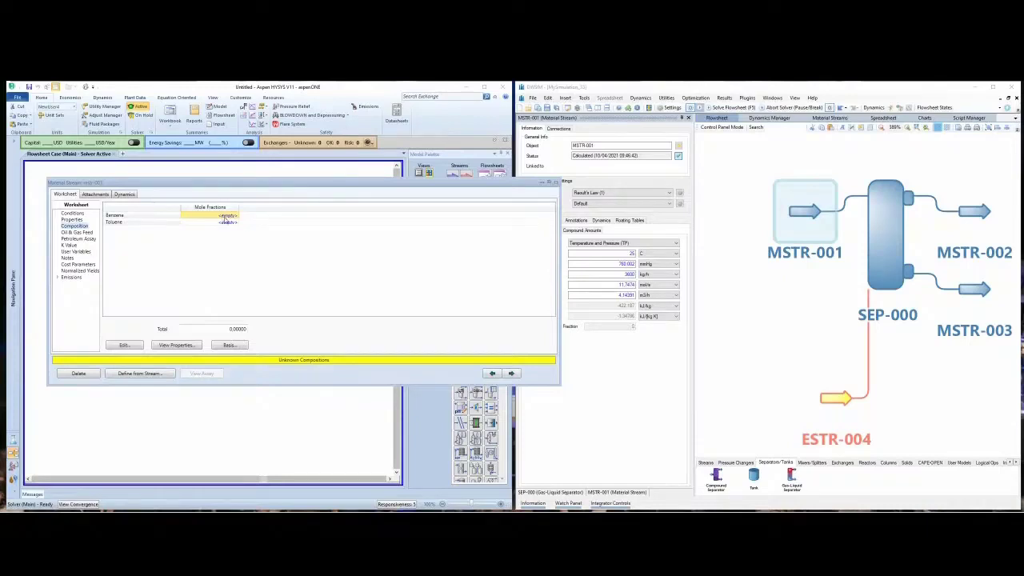
pyautogui.click(224, 217)
pyautogui.press('BackSpace')
pyautogui.write('0.5')
pyautogui.press('Return')
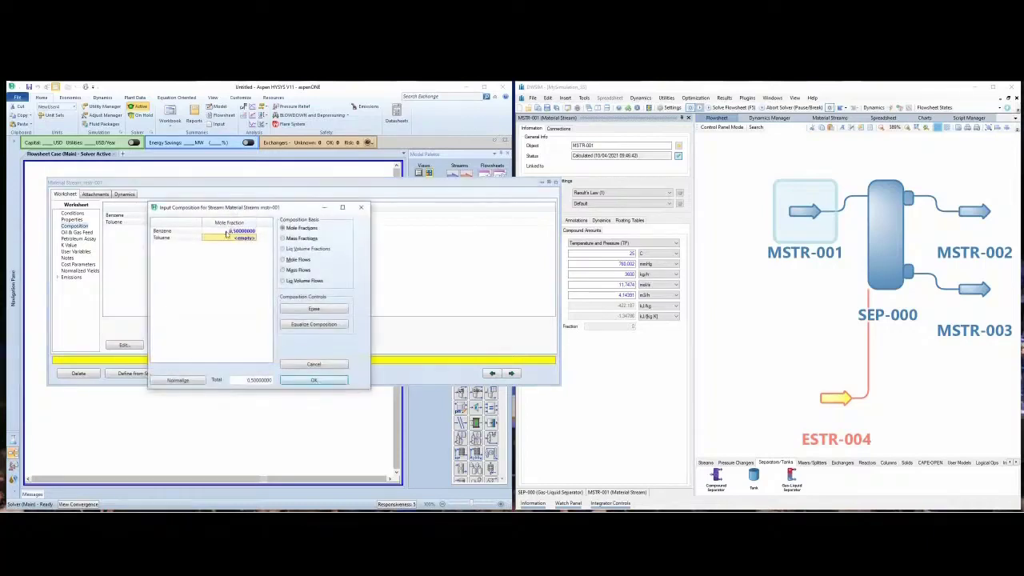
pyautogui.write('0.5')
pyautogui.press('Return')
pyautogui.click(313, 380)
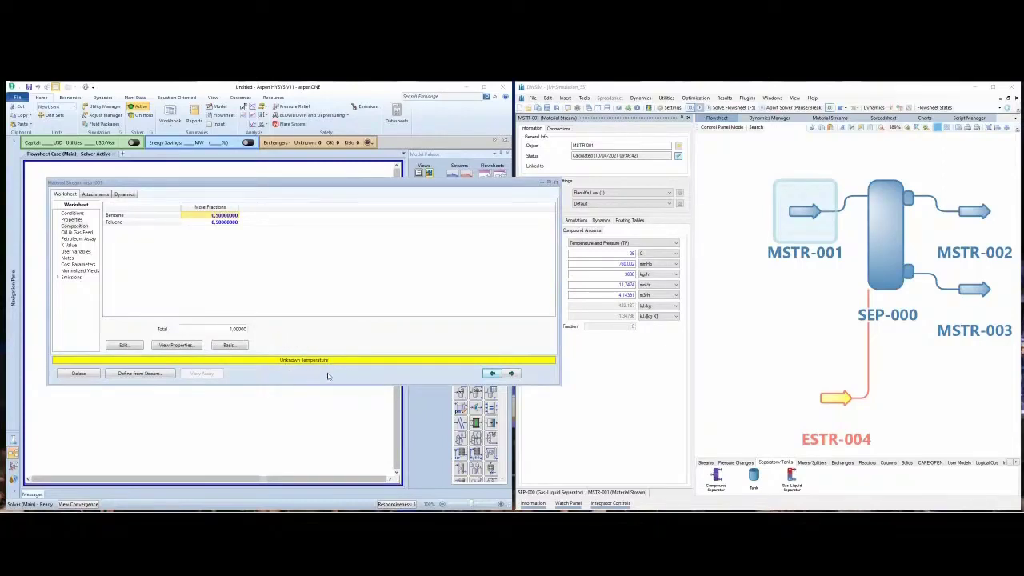
# Give mstr-001 its feed temperature, 164 mmHg pressure and 1 gmole/s molar flow
pyautogui.click(73, 213)
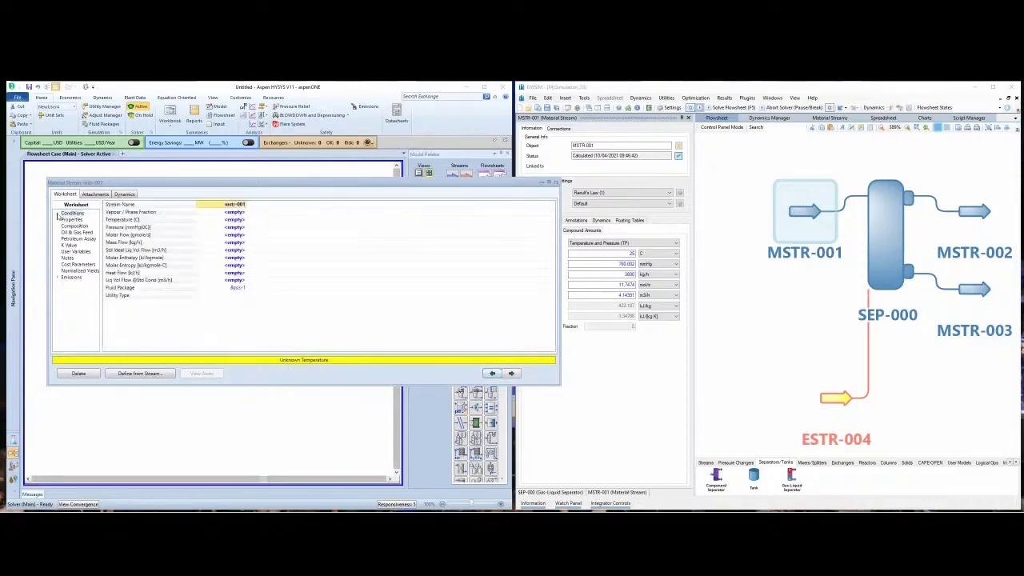
pyautogui.click(230, 220)
pyautogui.write('80')
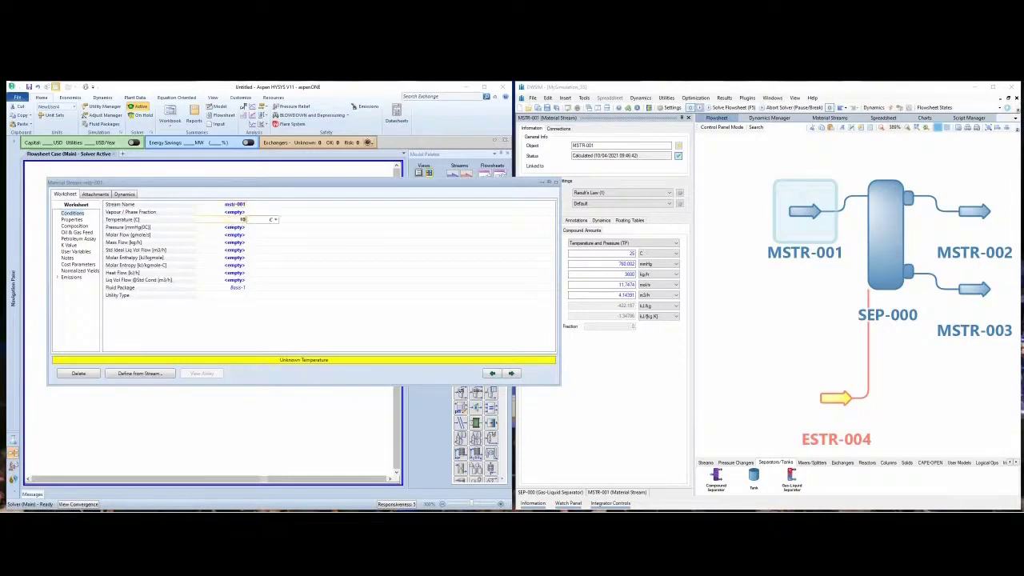
pyautogui.press('Return')
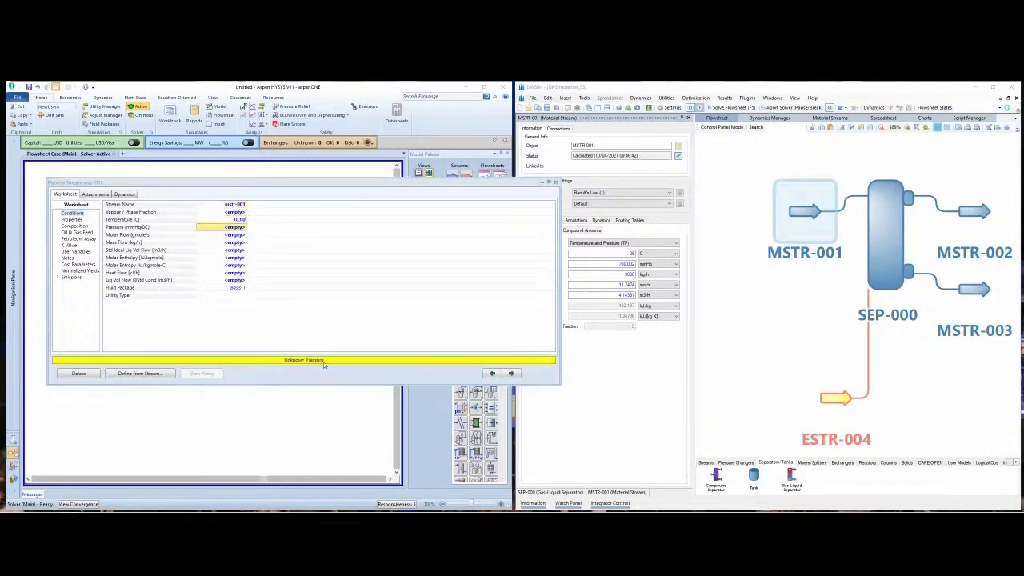
pyautogui.write('164')
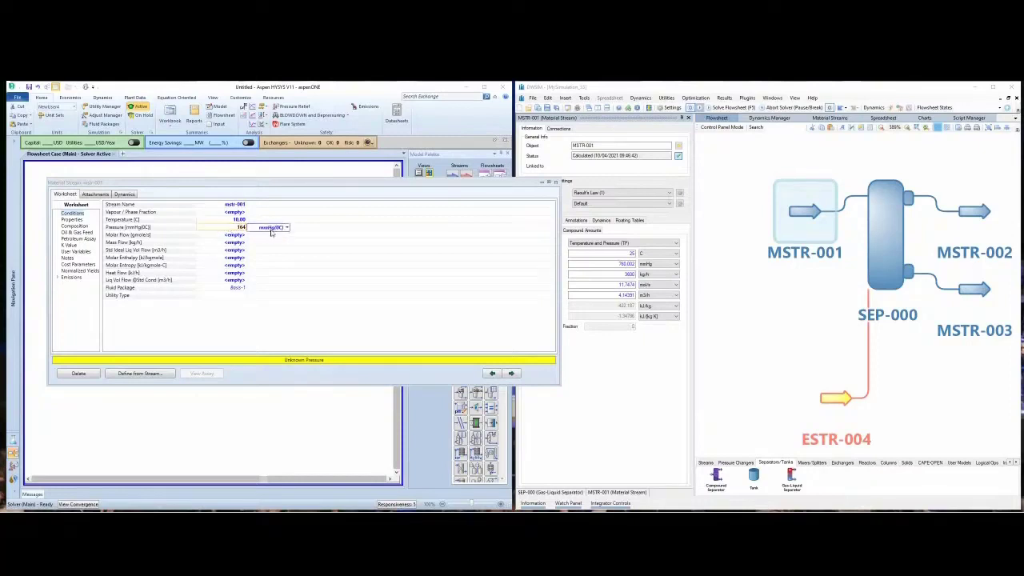
pyautogui.press('Return')
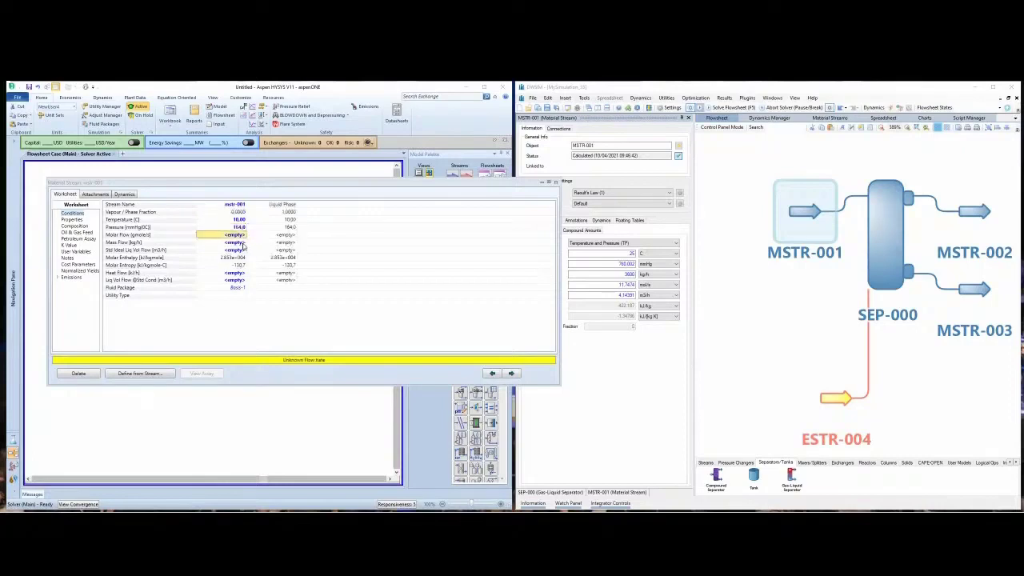
pyautogui.write('1')
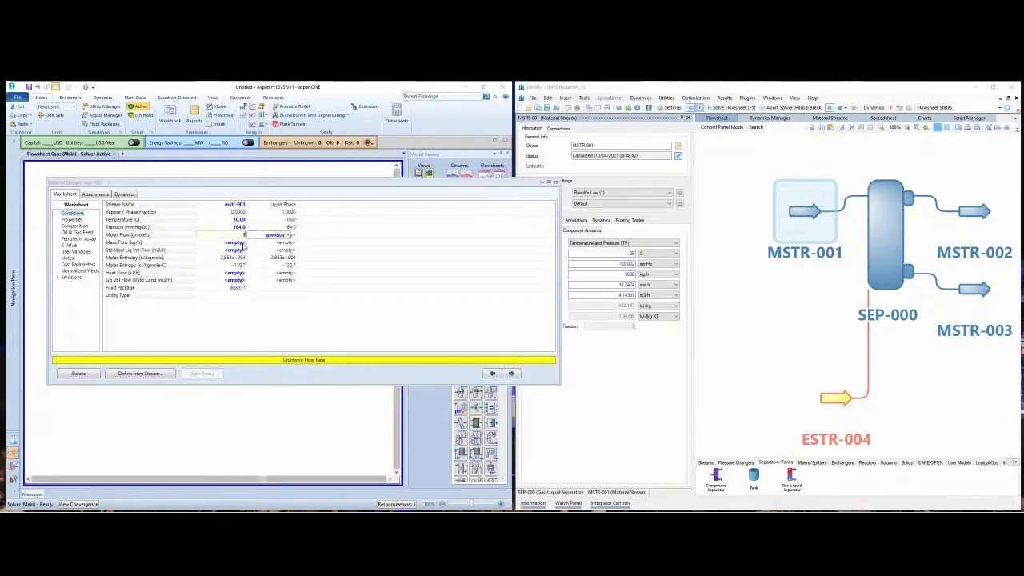
pyautogui.press('Return')
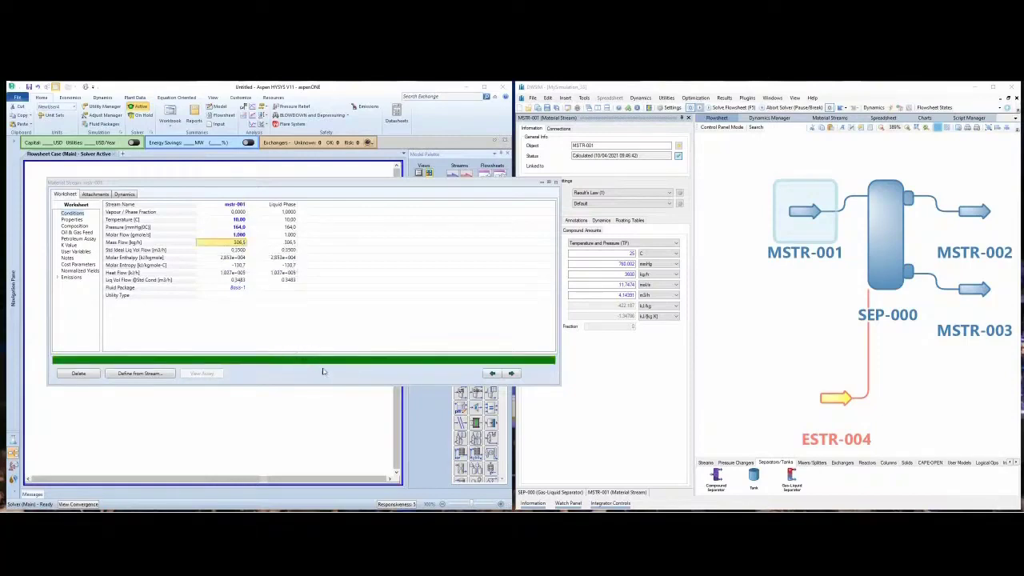
pyautogui.click(555, 182)
pyautogui.click(99, 327)
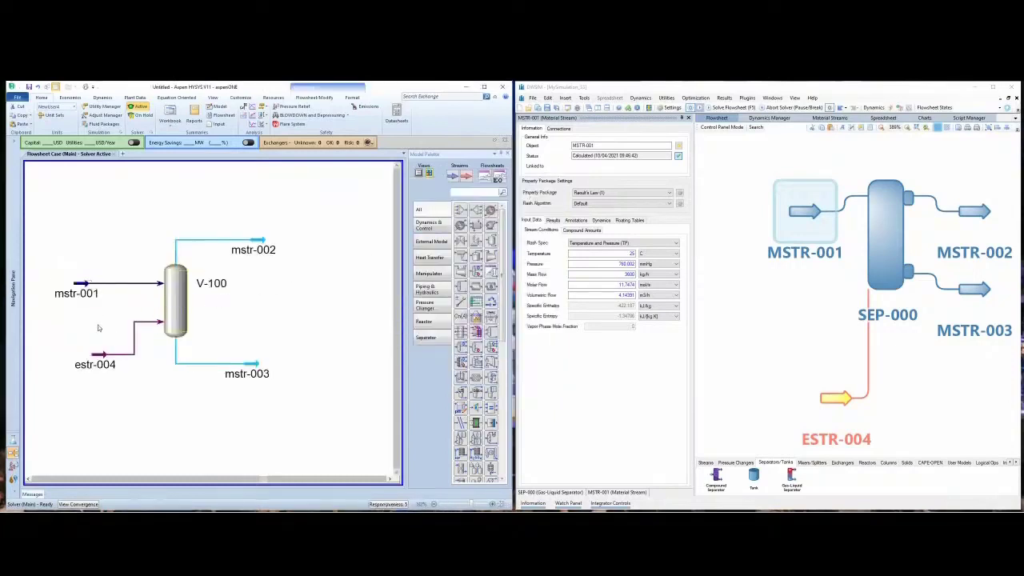
pyautogui.click(258, 240)
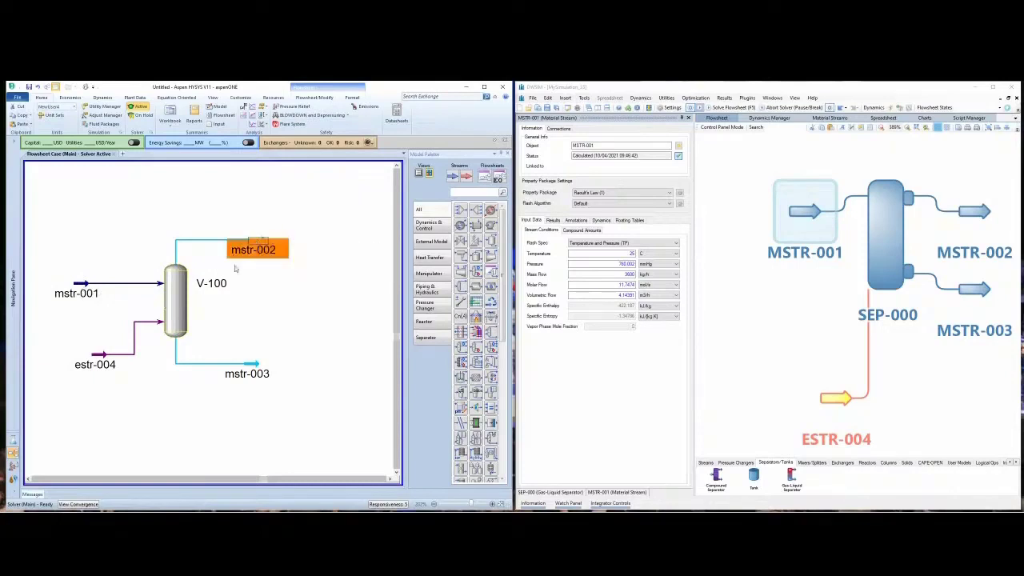
pyautogui.click(280, 291)
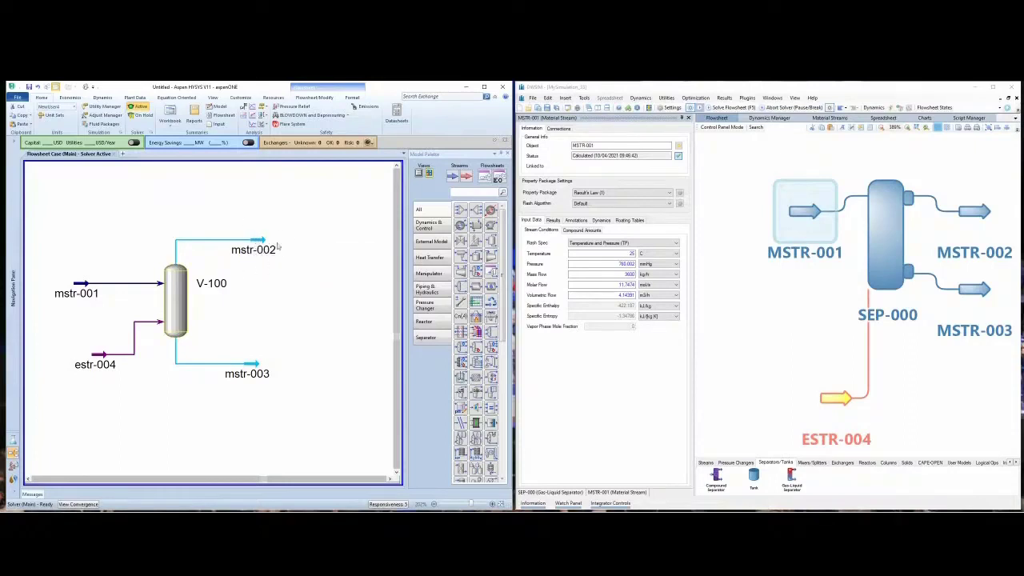
pyautogui.click(82, 286)
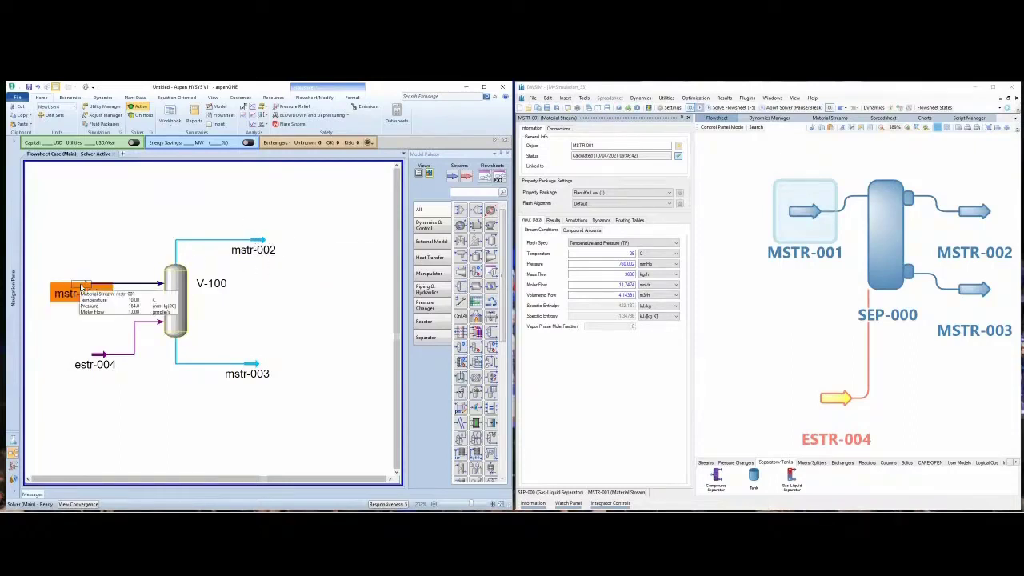
pyautogui.click(77, 321)
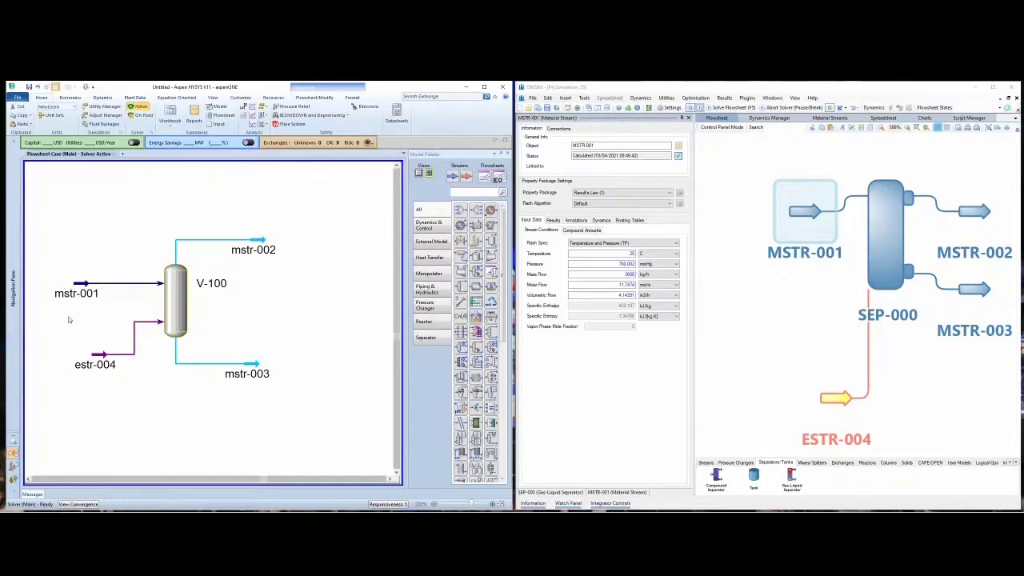
pyautogui.moveTo(81, 290)
pyautogui.doubleClick(180, 293)
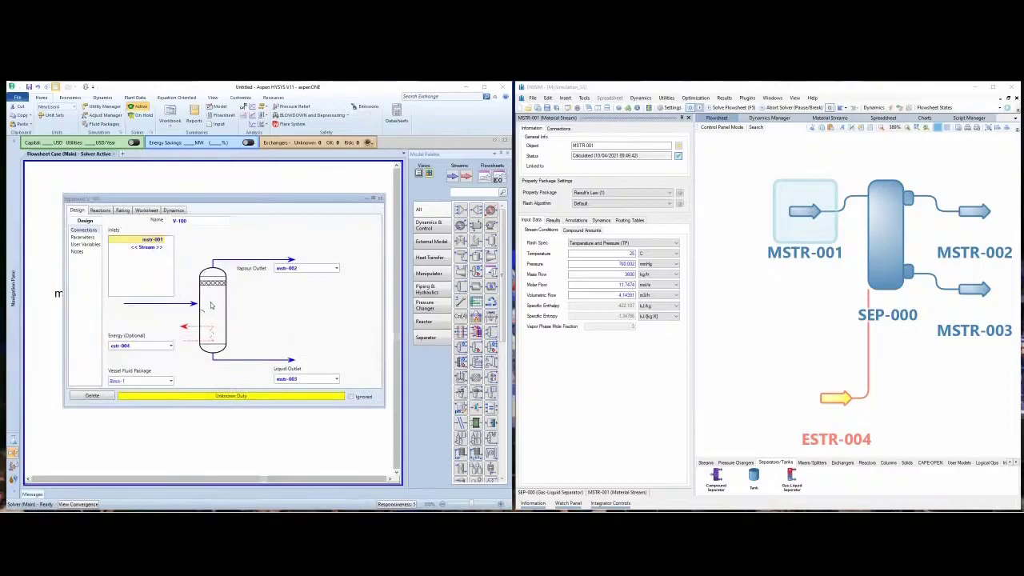
pyautogui.click(149, 210)
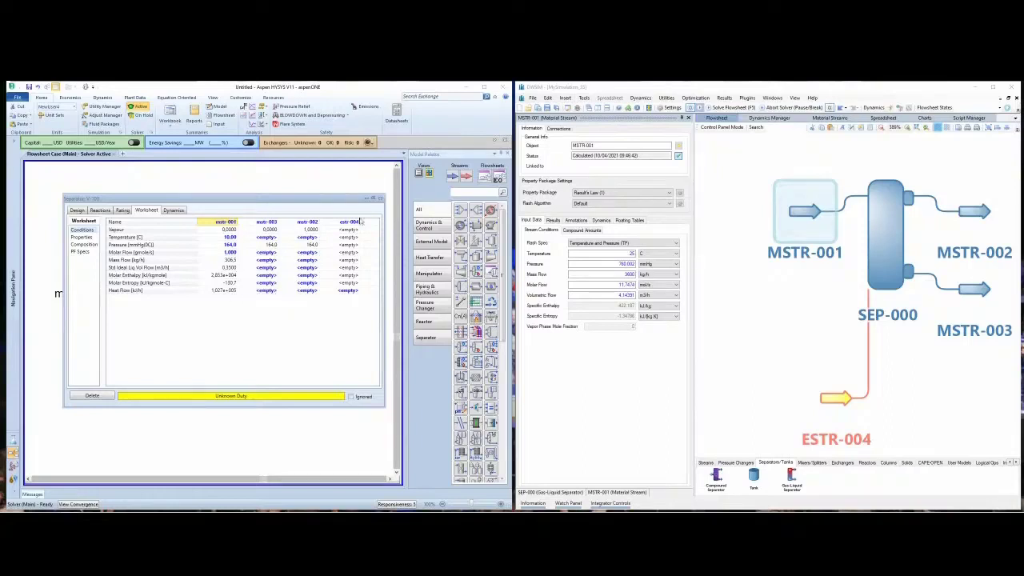
pyautogui.click(382, 198)
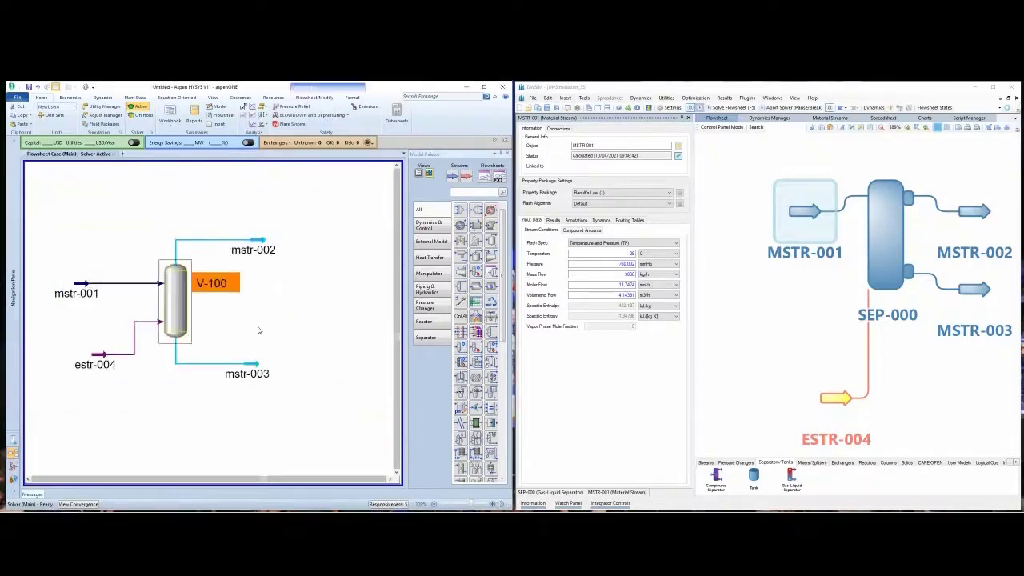
pyautogui.doubleClick(263, 243)
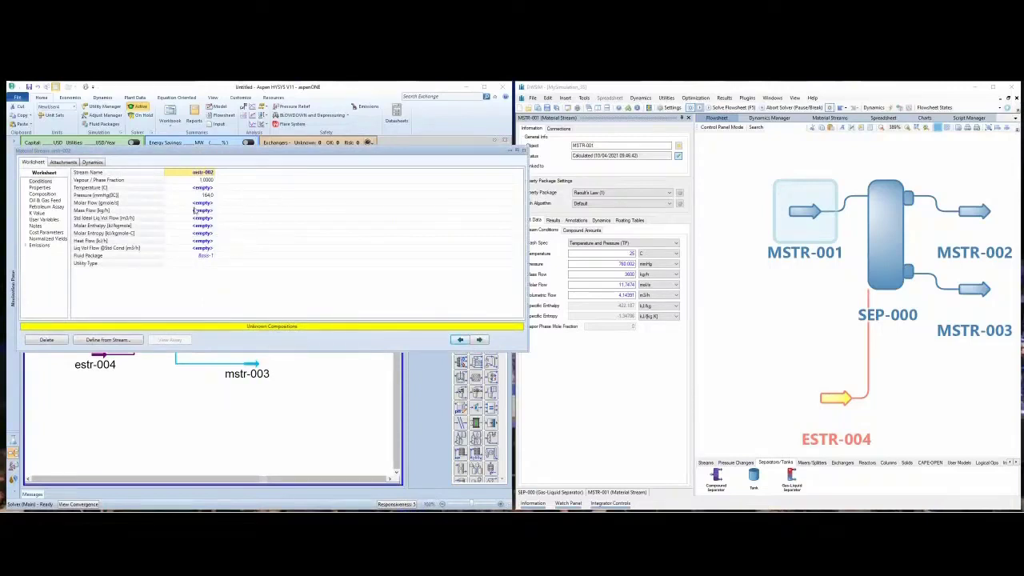
pyautogui.click(521, 152)
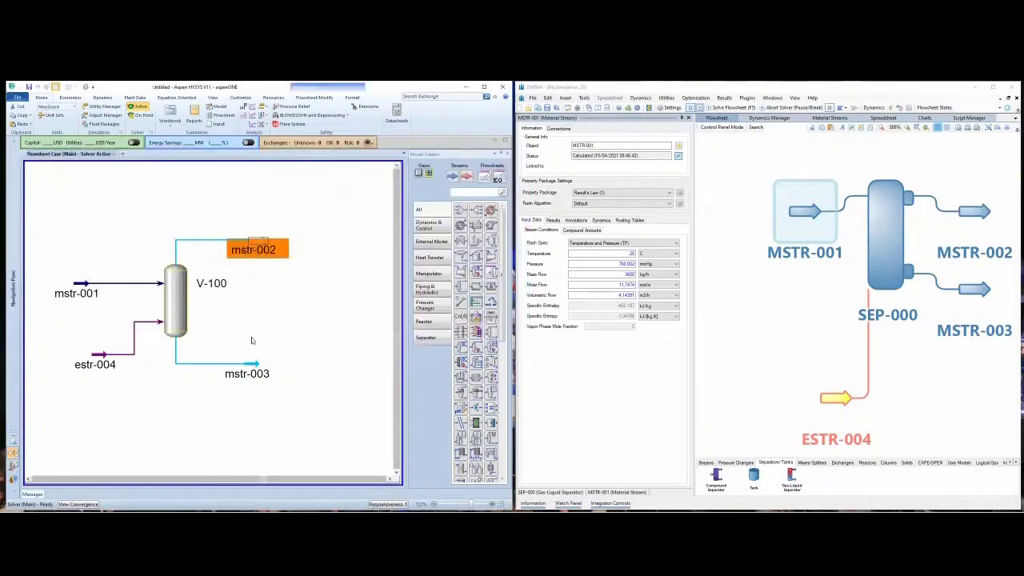
pyautogui.doubleClick(250, 371)
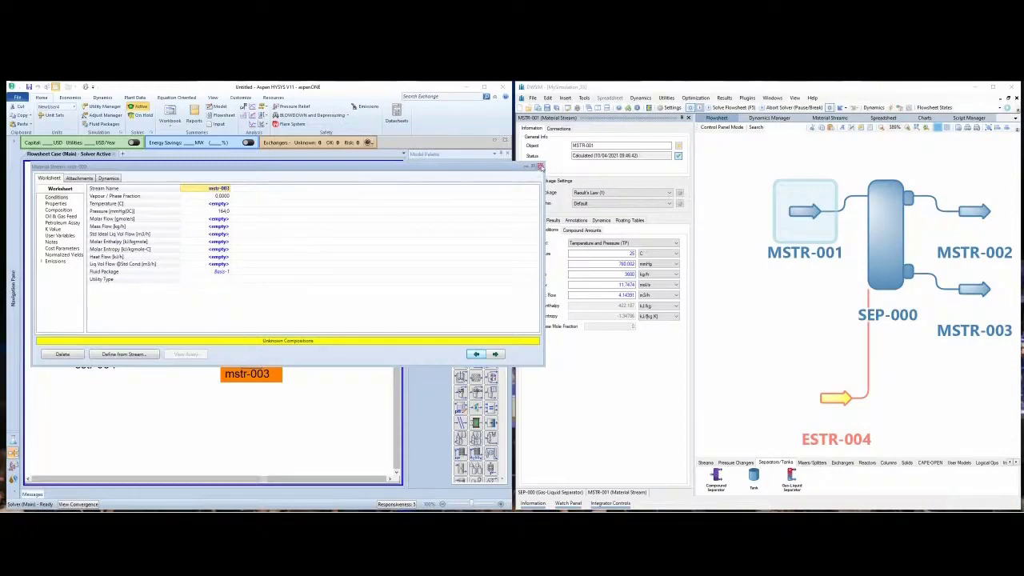
pyautogui.click(538, 166)
pyautogui.doubleClick(176, 295)
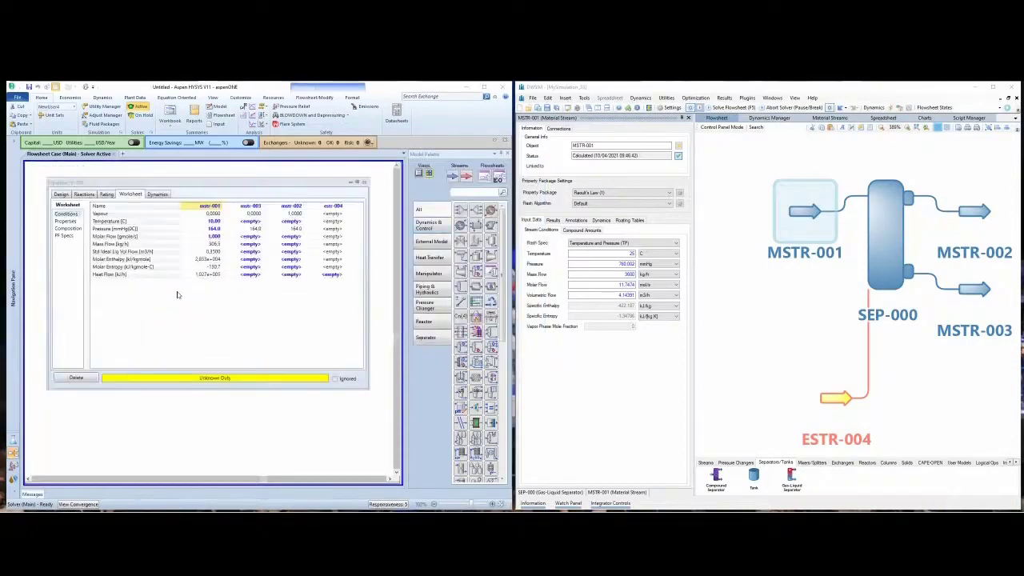
# Enter 50 °C as the mstr-003 temperature so V-100 solves to 0.4236/0.5764 gmole/s
pyautogui.click(252, 223)
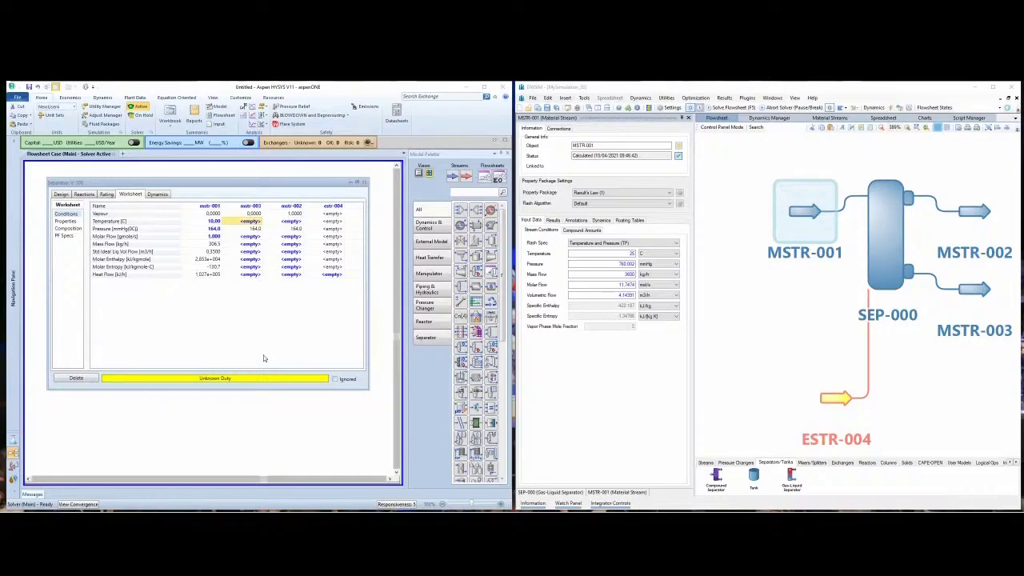
pyautogui.write('50')
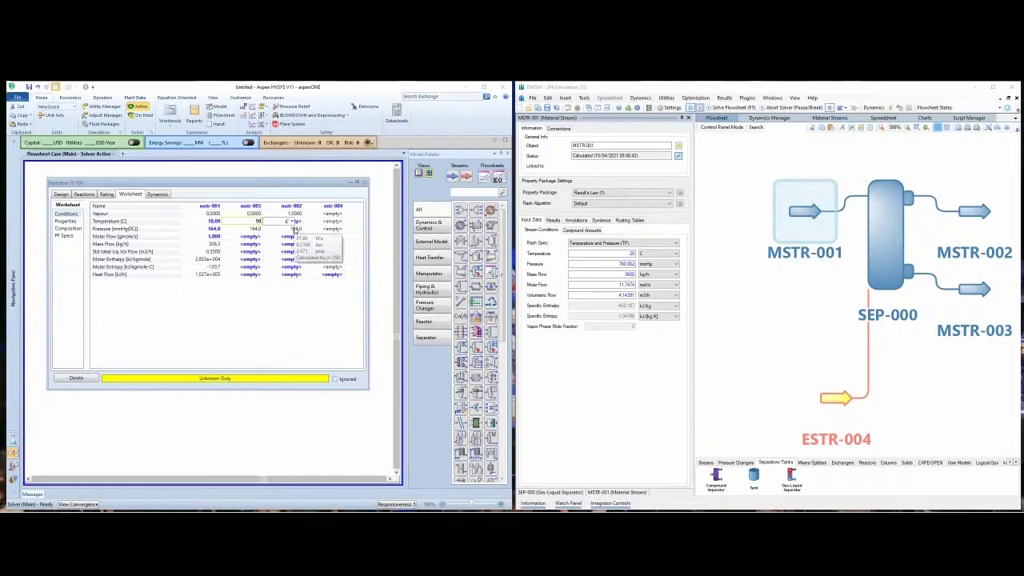
pyautogui.press('Return')
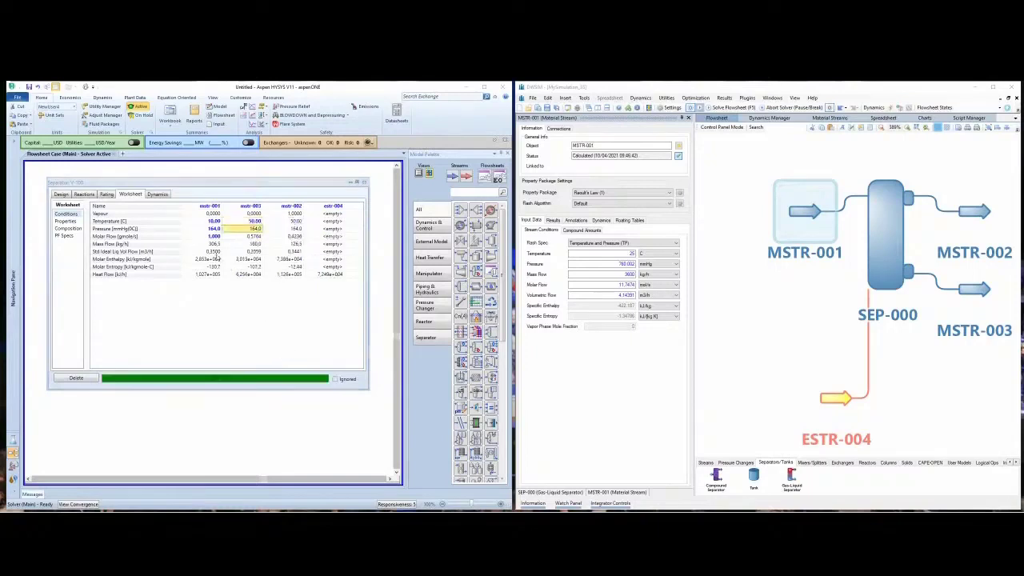
# Close the V-100 separator window to get back to the flowsheet
pyautogui.moveTo(302, 186); pyautogui.dragTo(335, 213)
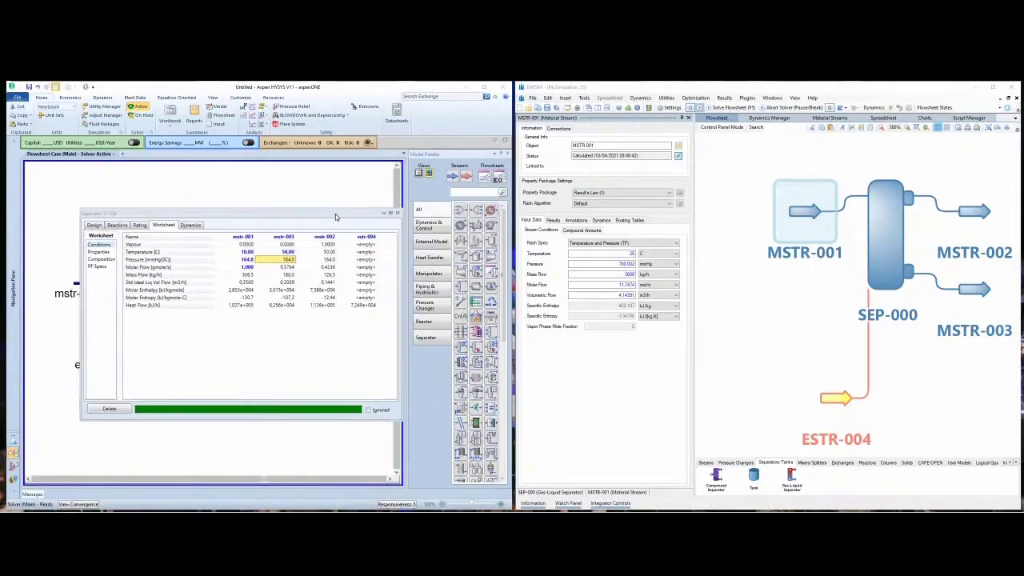
pyautogui.doubleClick(336, 214)
pyautogui.click(505, 86)
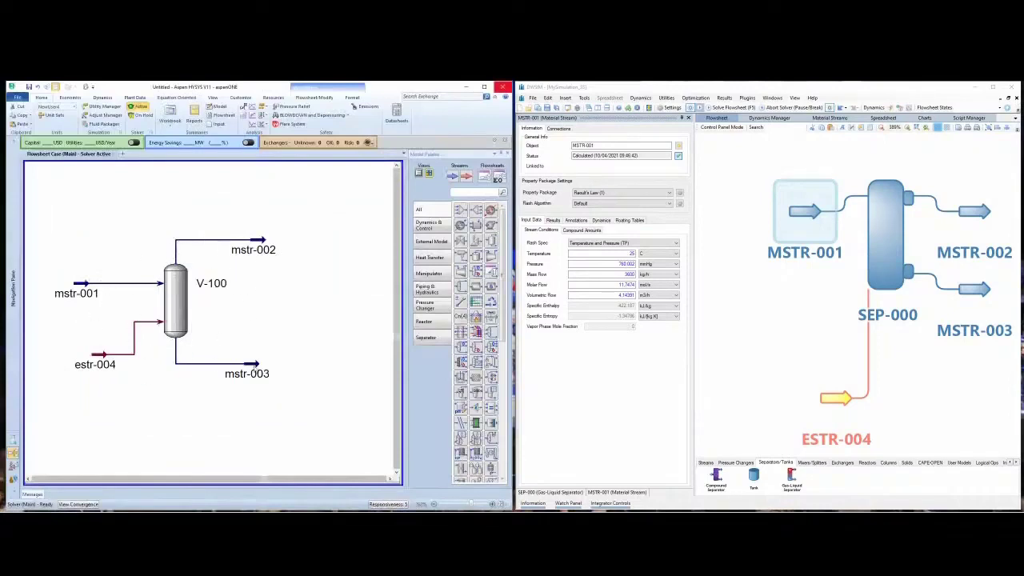
# Copy the current unit set into a new one named INPROCESS and keep it active
pyautogui.moveTo(851, 250)
pyautogui.moveTo(261, 240)
pyautogui.click(54, 116)
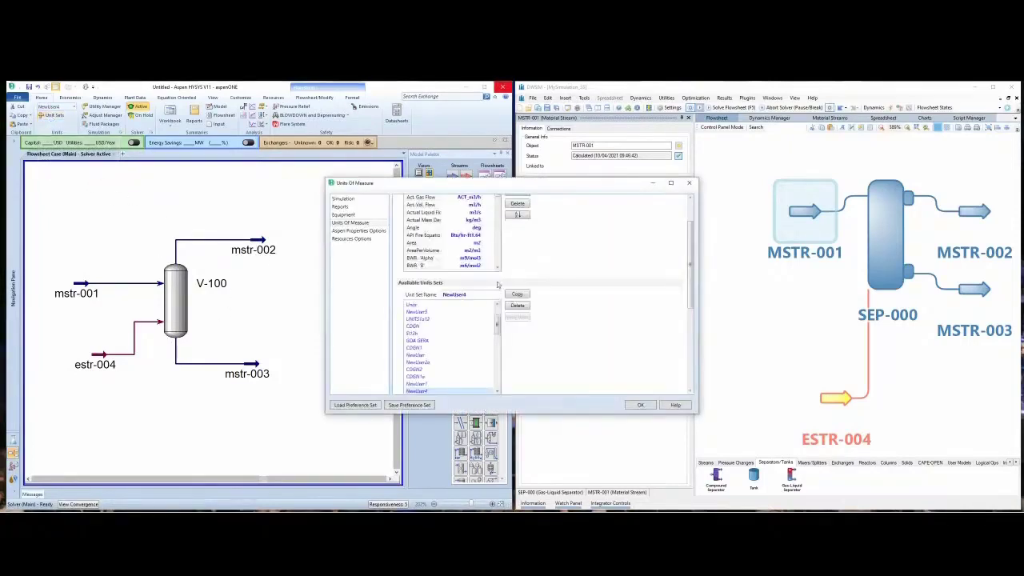
pyautogui.moveTo(692, 268); pyautogui.dragTo(692, 240)
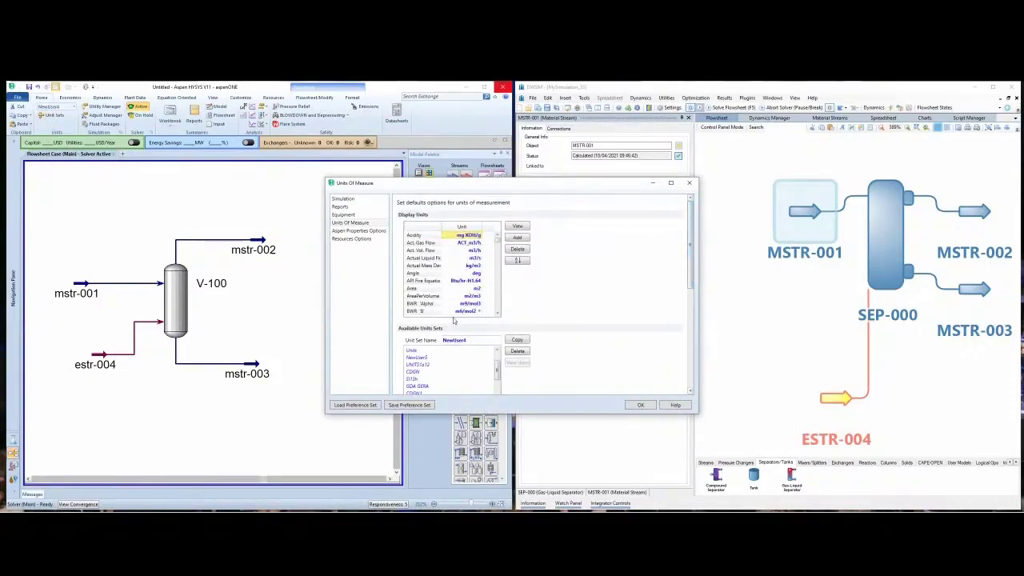
pyautogui.click(473, 339)
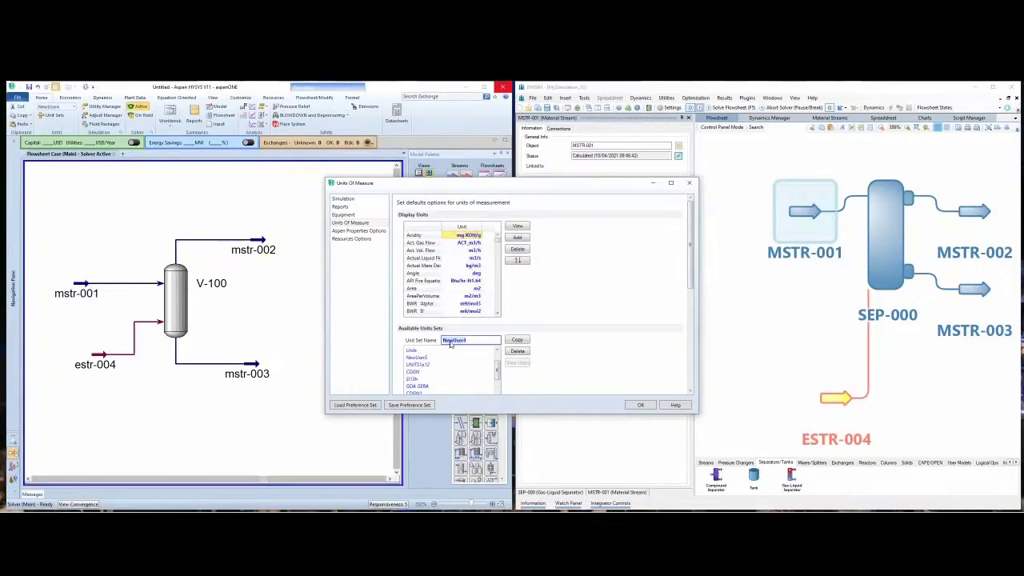
pyautogui.click(517, 339)
pyautogui.scroll(-1, 475, 283)
pyautogui.click(475, 284)
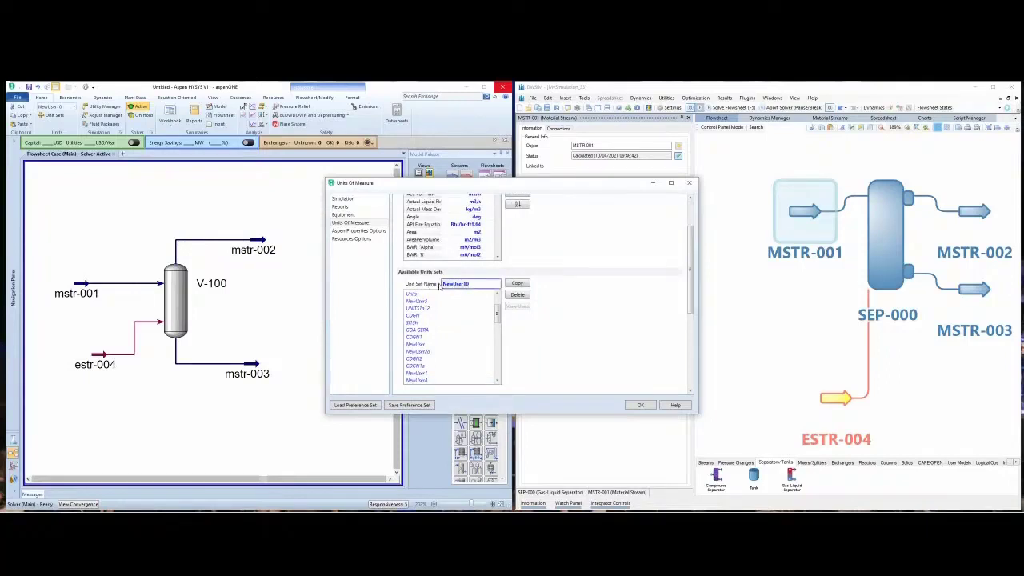
pyautogui.write('CESS')
pyautogui.press('Return')
pyautogui.scroll(1, 582, 258)
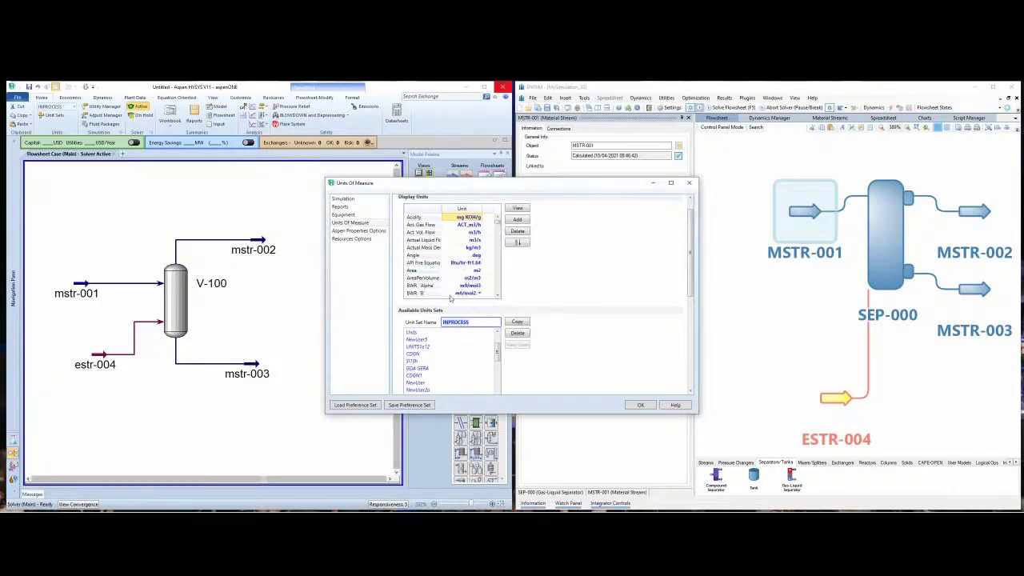
pyautogui.click(640, 405)
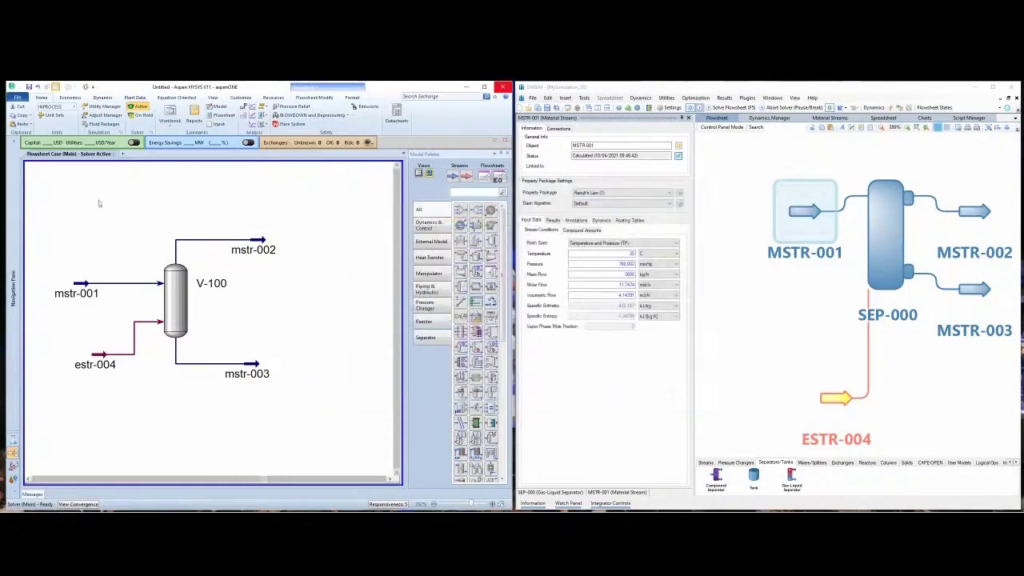
# Change MSTR-001's temperature from 25 to 10 °C and pressure from 760.002 to 164 mmHg
pyautogui.moveTo(854, 275)
pyautogui.click(783, 342)
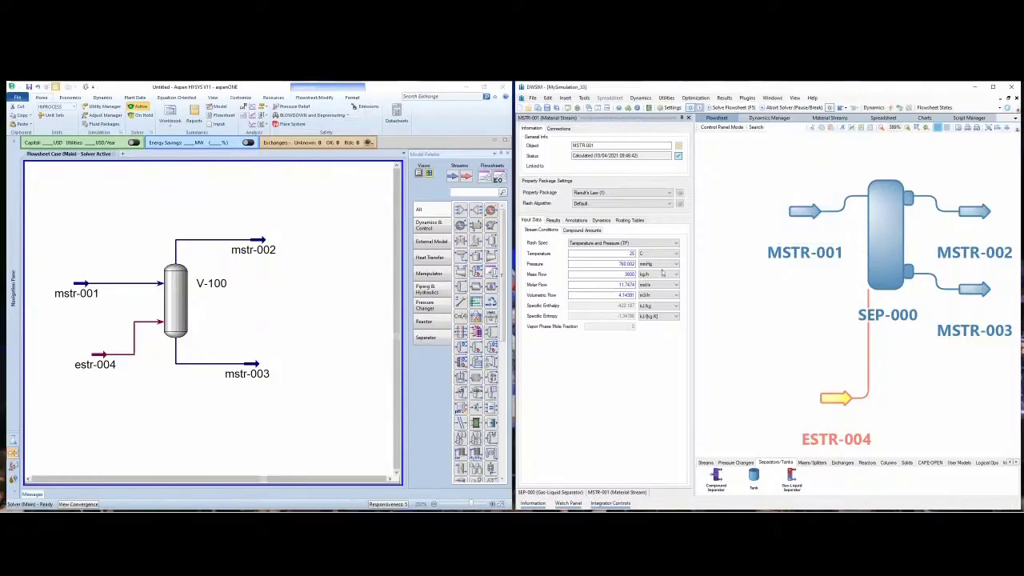
pyautogui.click(631, 252)
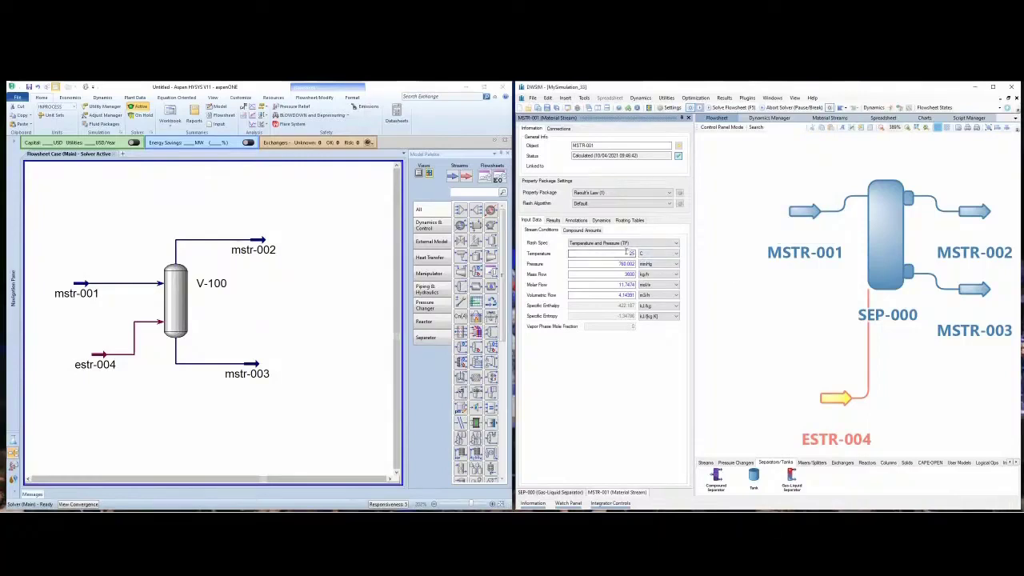
pyautogui.doubleClick(631, 253)
pyautogui.press('BackSpace')
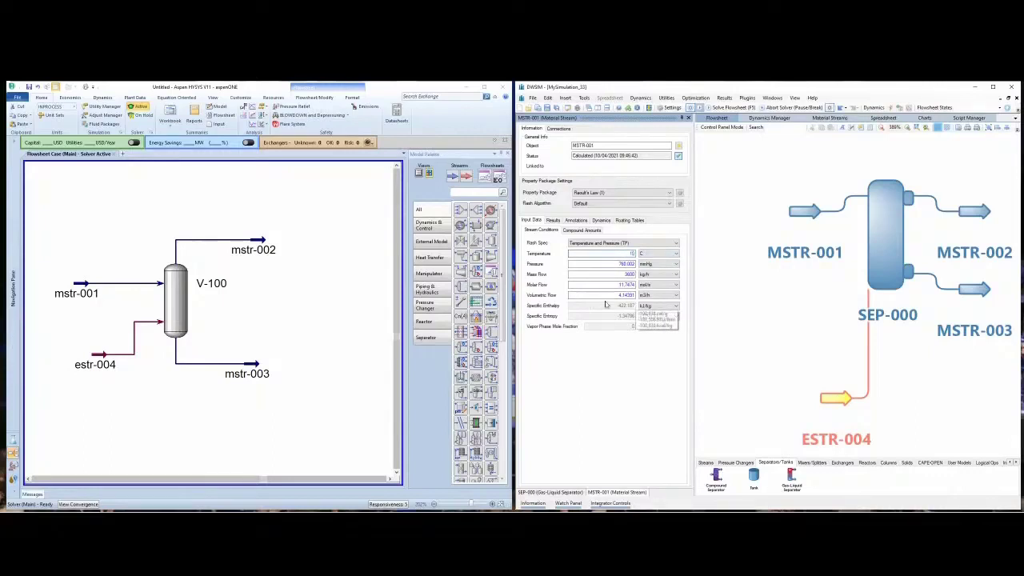
pyautogui.click(620, 265)
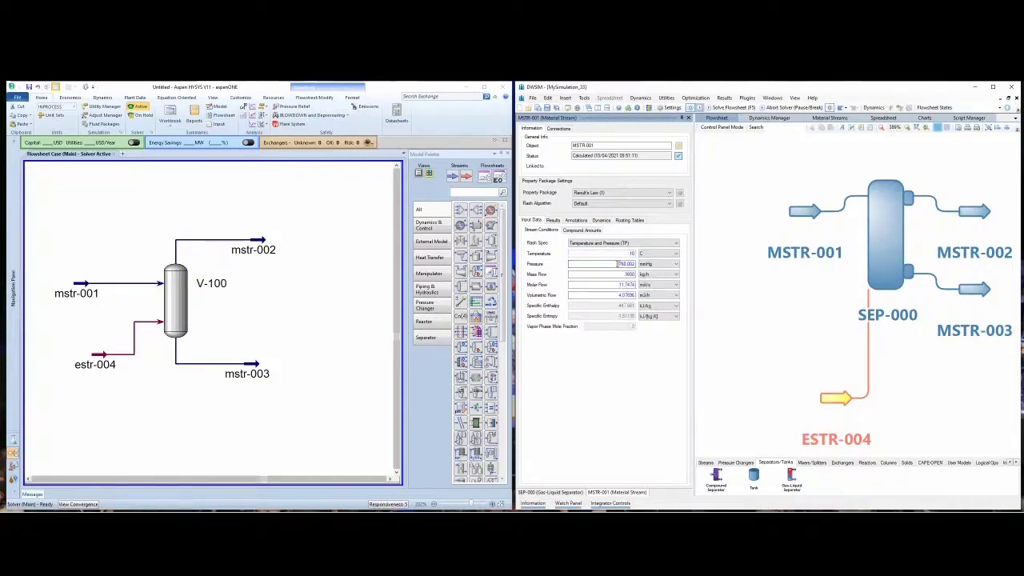
pyautogui.doubleClick(619, 264)
pyautogui.press('BackSpace')
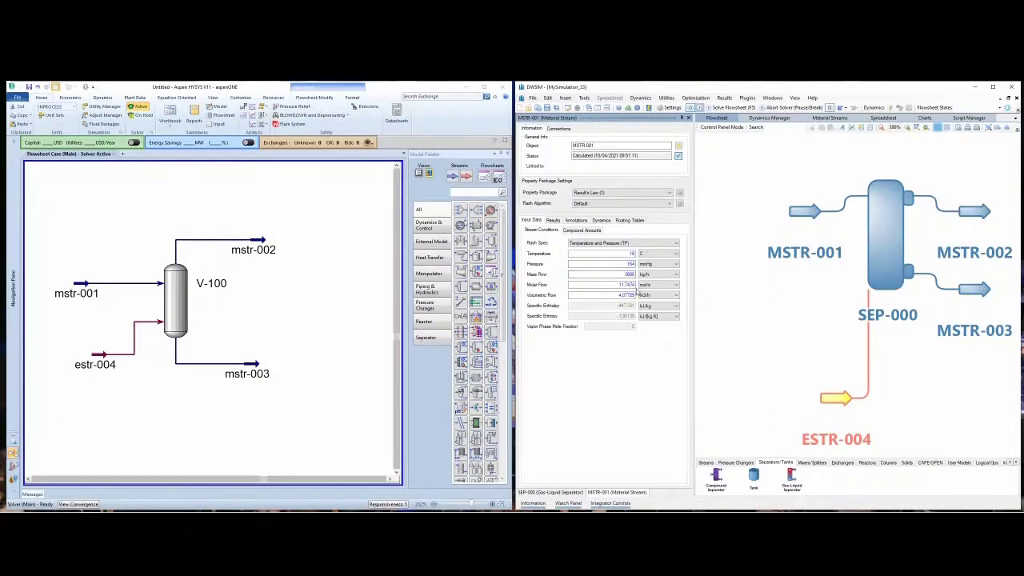
# Replace the 3600 mass flow spec with a molar flow of 1 mol/s
pyautogui.doubleClick(629, 274)
pyautogui.press('BackSpace')
pyautogui.doubleClick(626, 285)
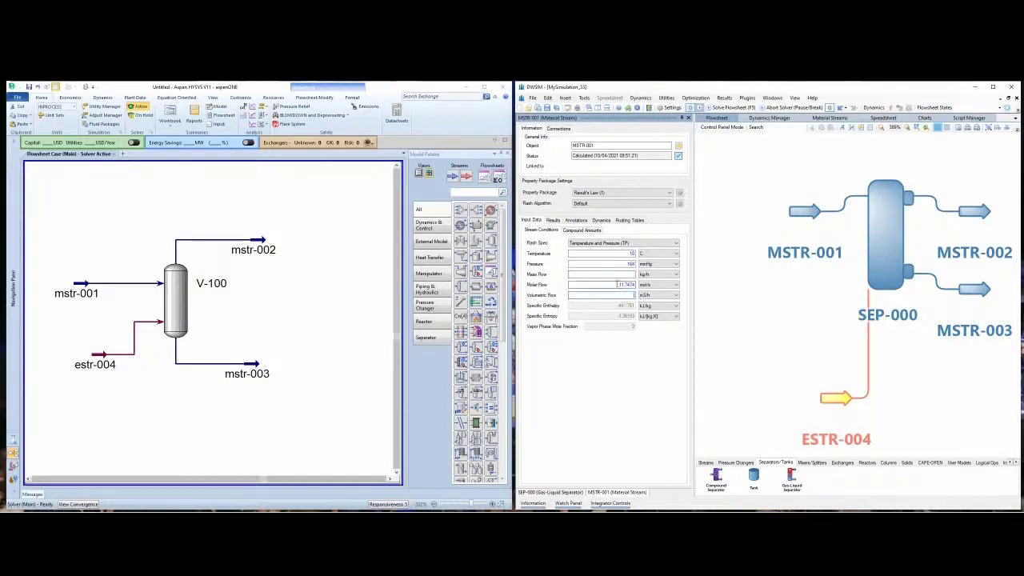
pyautogui.write('1')
pyautogui.press('Return')
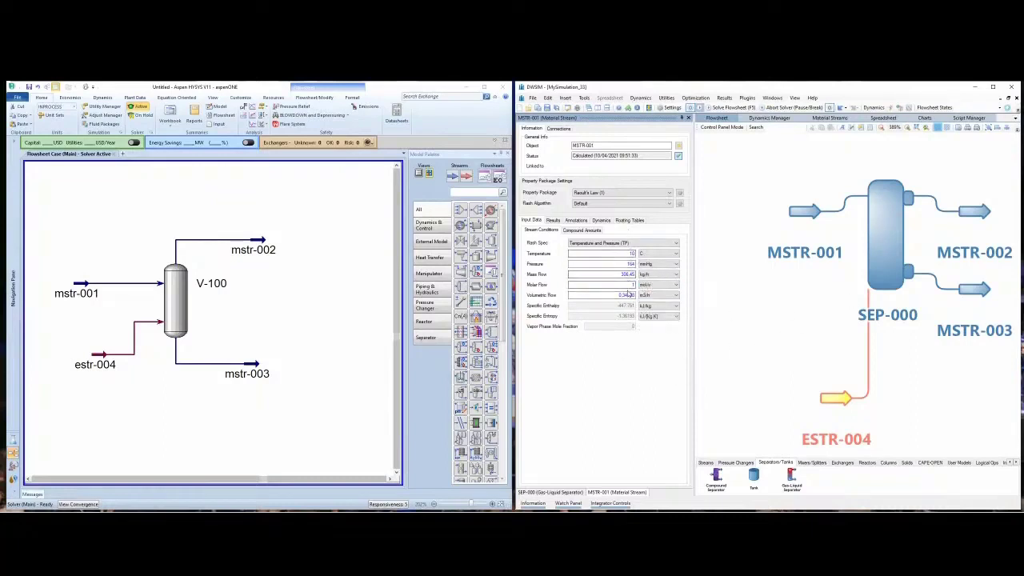
# Zoom out so SEP-000 with MSTR-001, MSTR-002, MSTR-003 and ESTR-004 all fit in view
pyautogui.moveTo(856, 217)
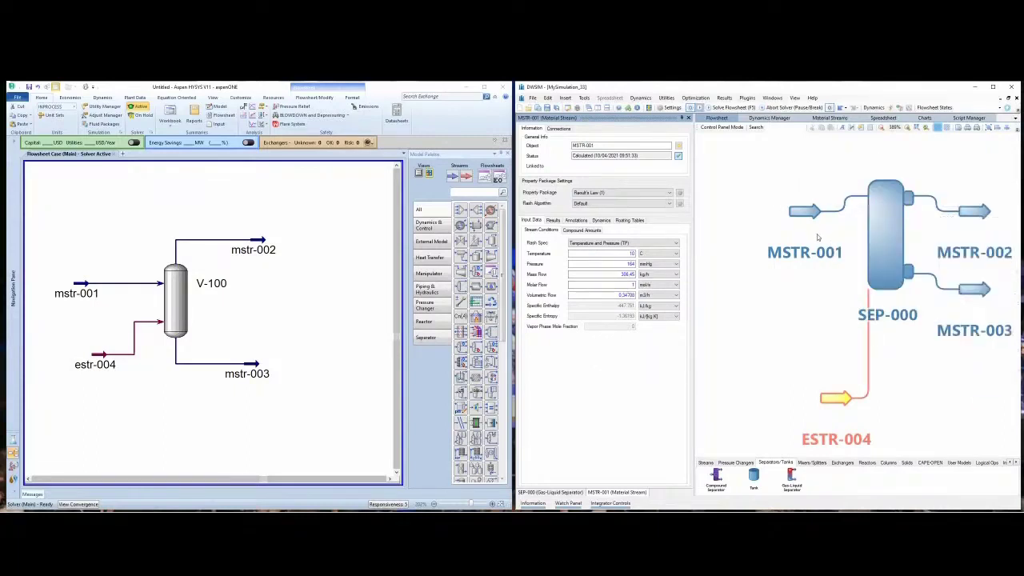
pyautogui.moveTo(922, 236)
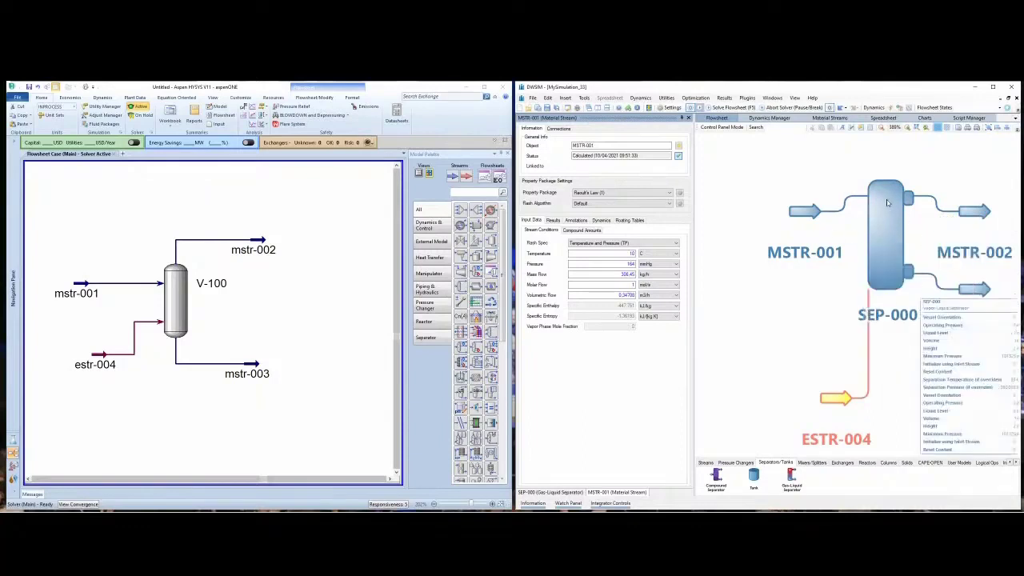
pyautogui.moveTo(878, 245)
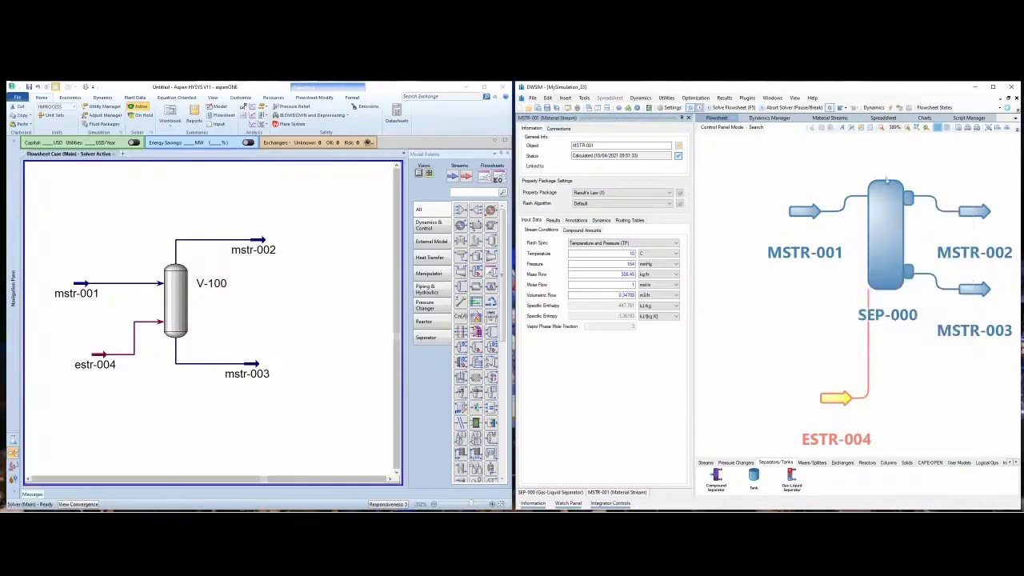
pyautogui.moveTo(877, 198)
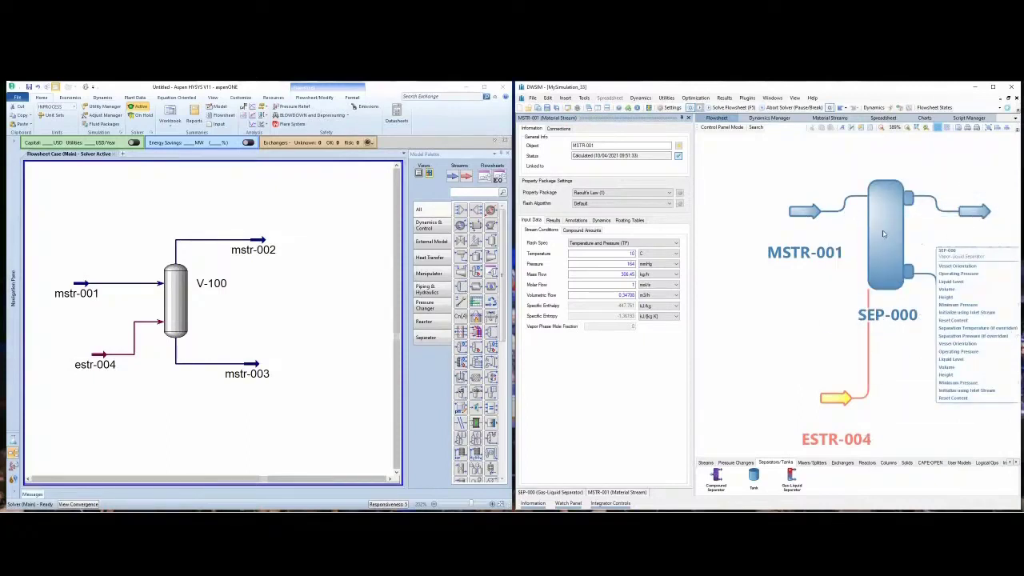
pyautogui.moveTo(972, 212)
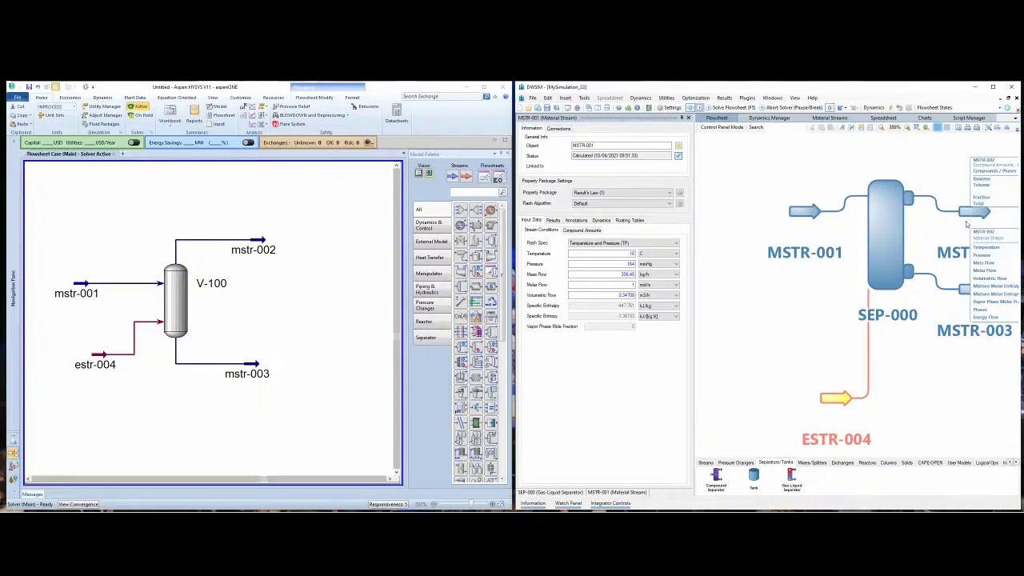
pyautogui.click(917, 128)
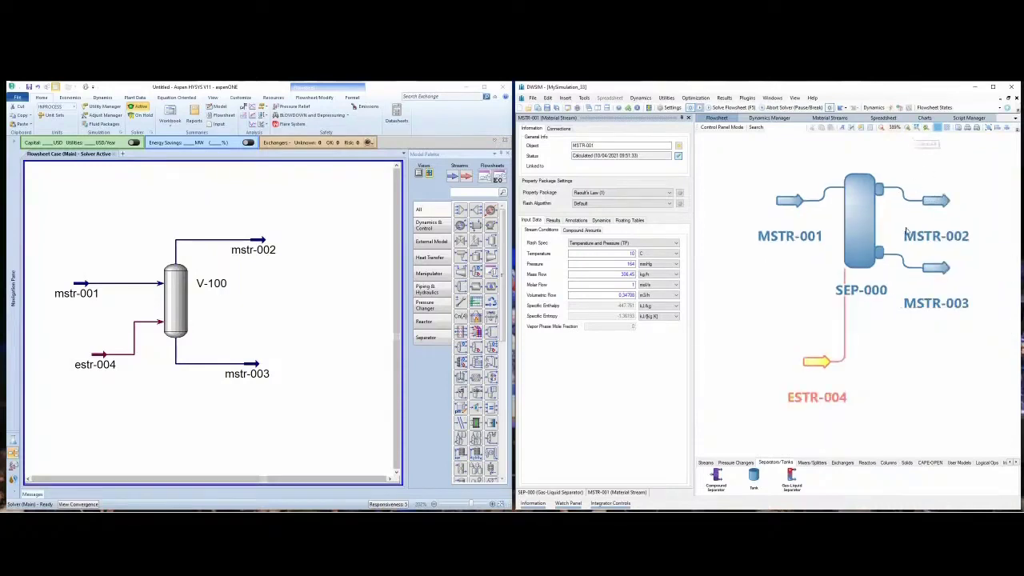
# Turn on SEP-000's Override Sep. Temperature at 50 °C, then show MSTR-001's properties again
pyautogui.click(858, 211)
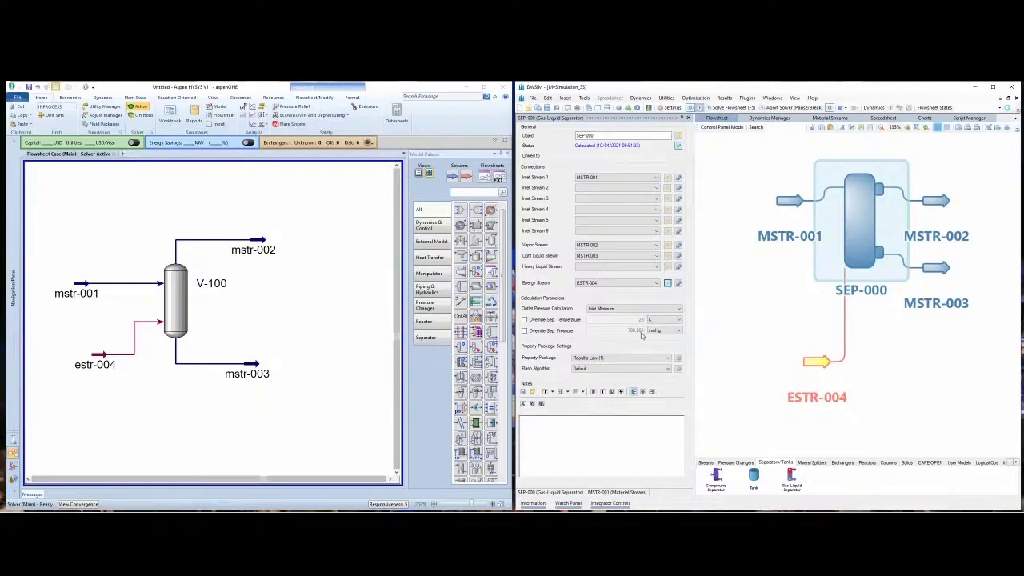
pyautogui.click(525, 320)
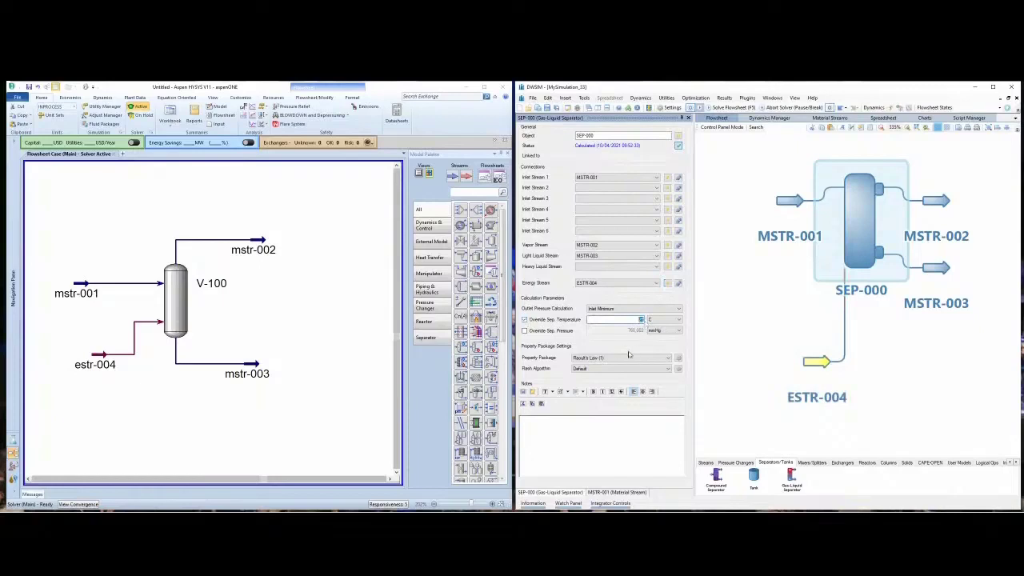
pyautogui.moveTo(831, 222)
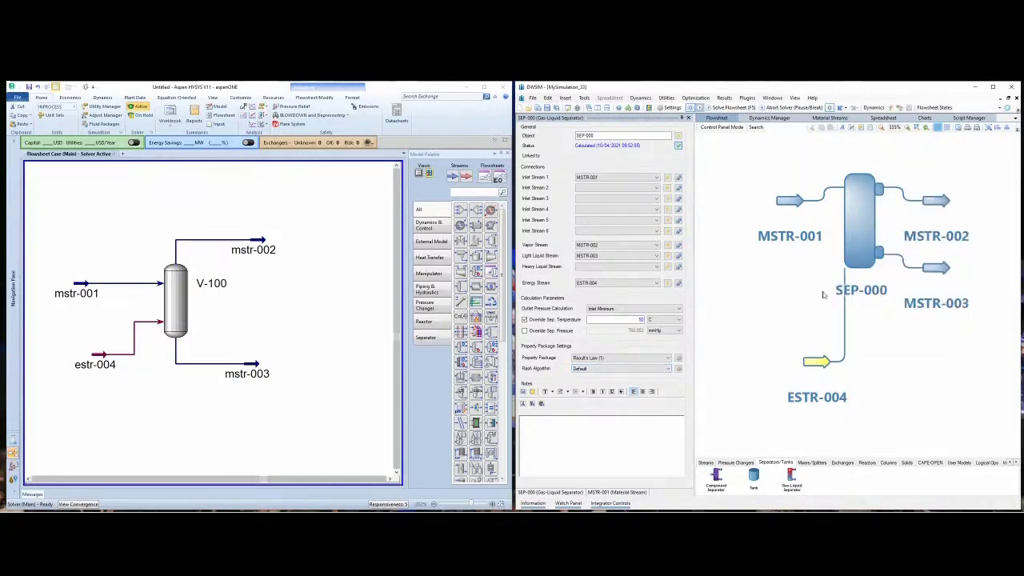
pyautogui.moveTo(865, 211)
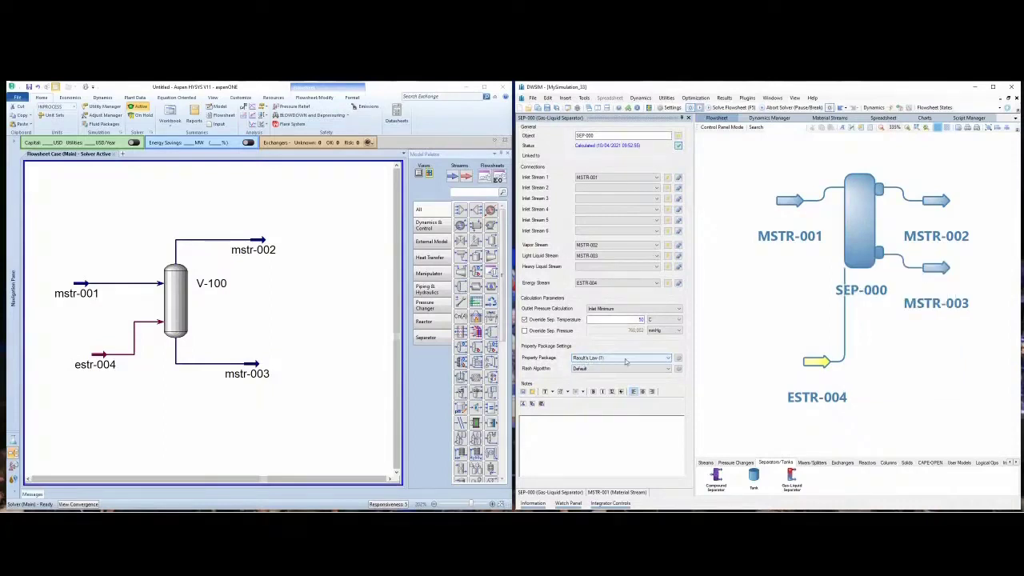
pyautogui.click(787, 201)
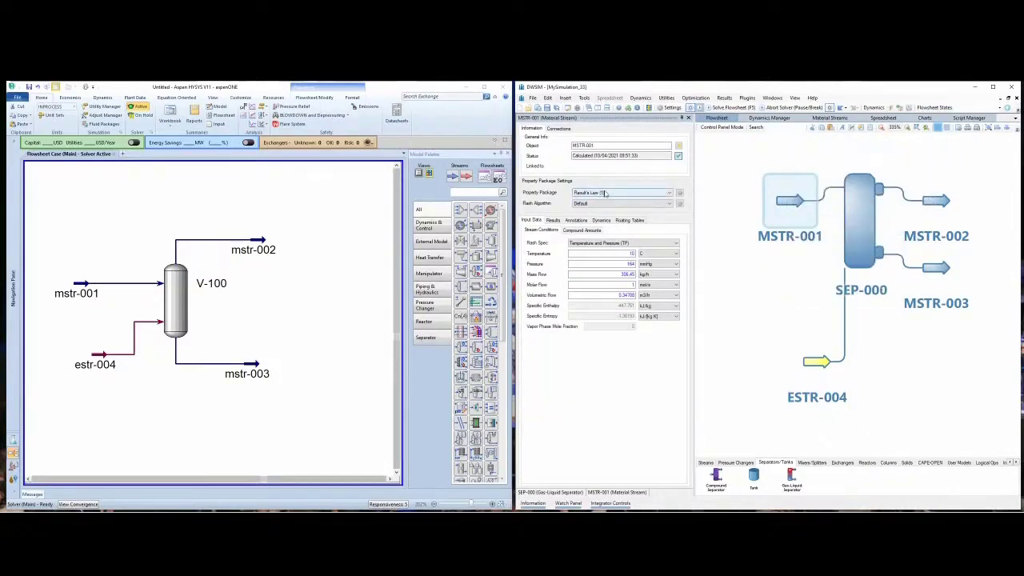
# Check outlets MSTR-002 and MSTR-003, ending on MSTR-002's results at 50 °C and 164 mmHg
pyautogui.moveTo(818, 203)
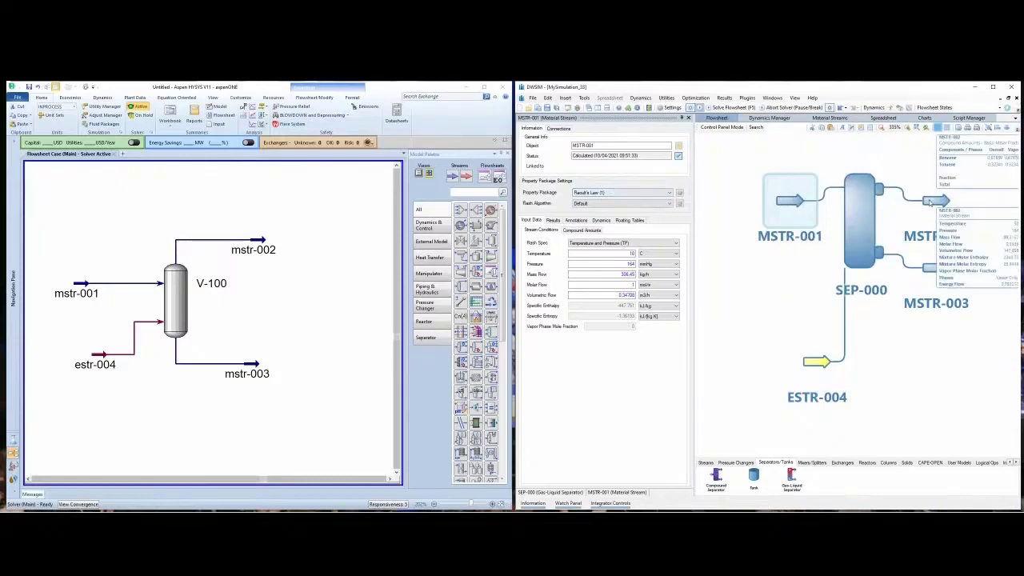
pyautogui.click(931, 201)
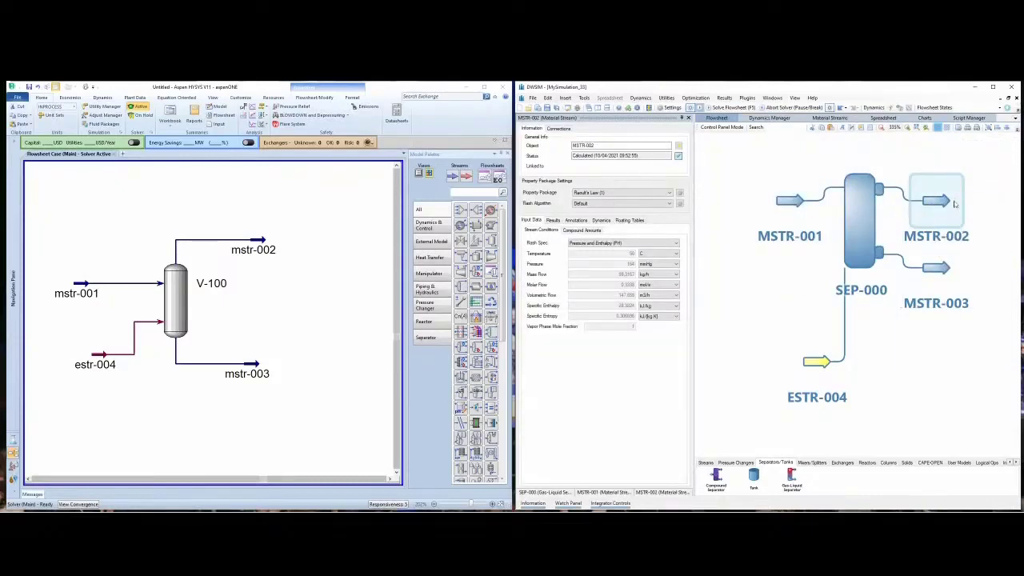
pyautogui.click(935, 267)
pyautogui.click(940, 202)
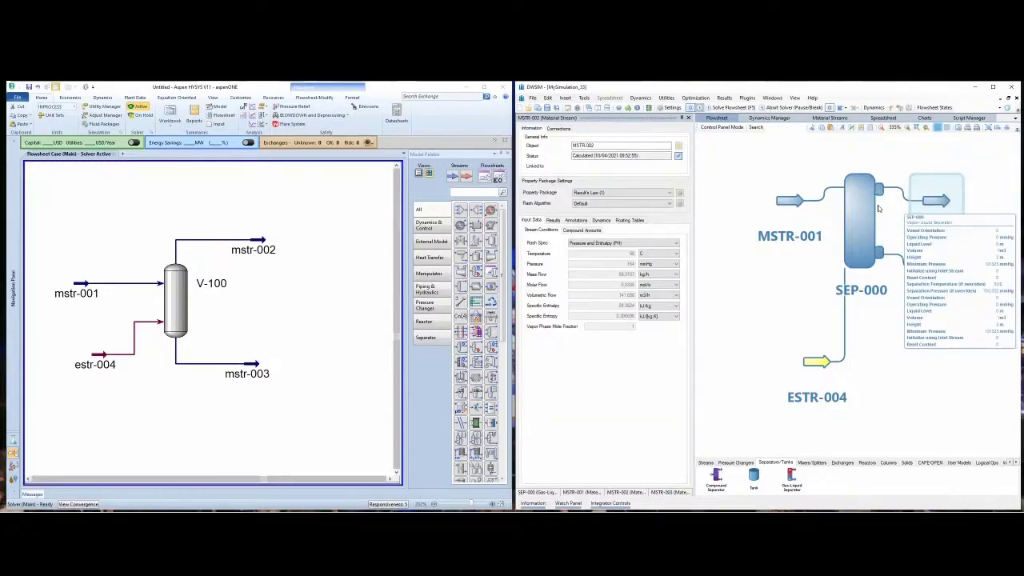
pyautogui.moveTo(798, 216)
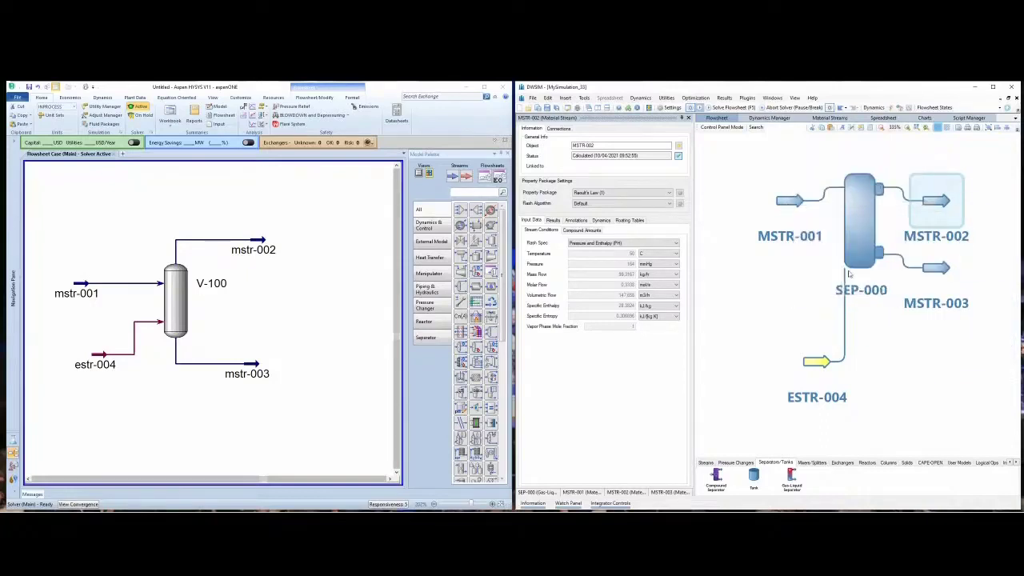
pyautogui.moveTo(883, 208)
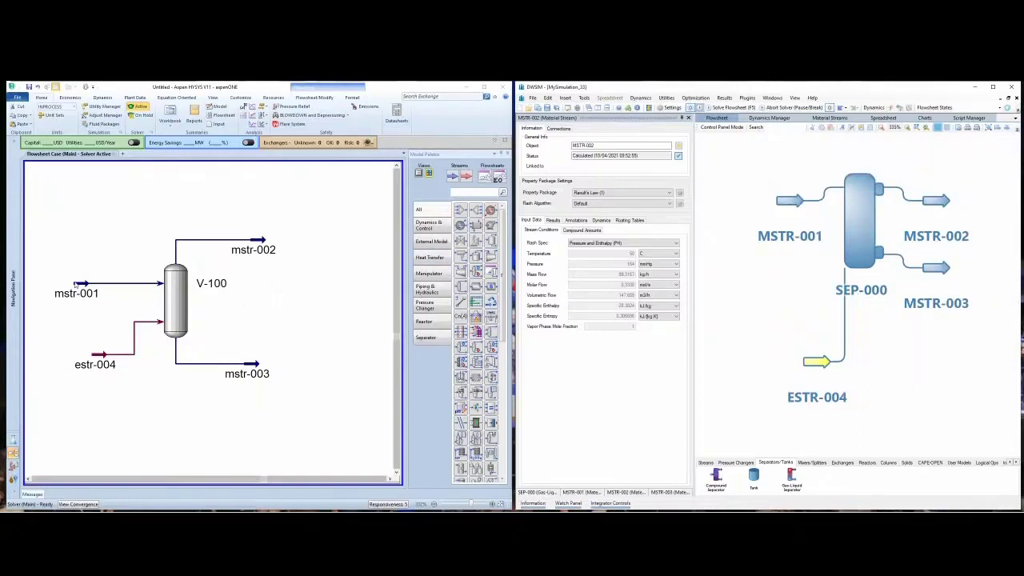
pyautogui.doubleClick(172, 294)
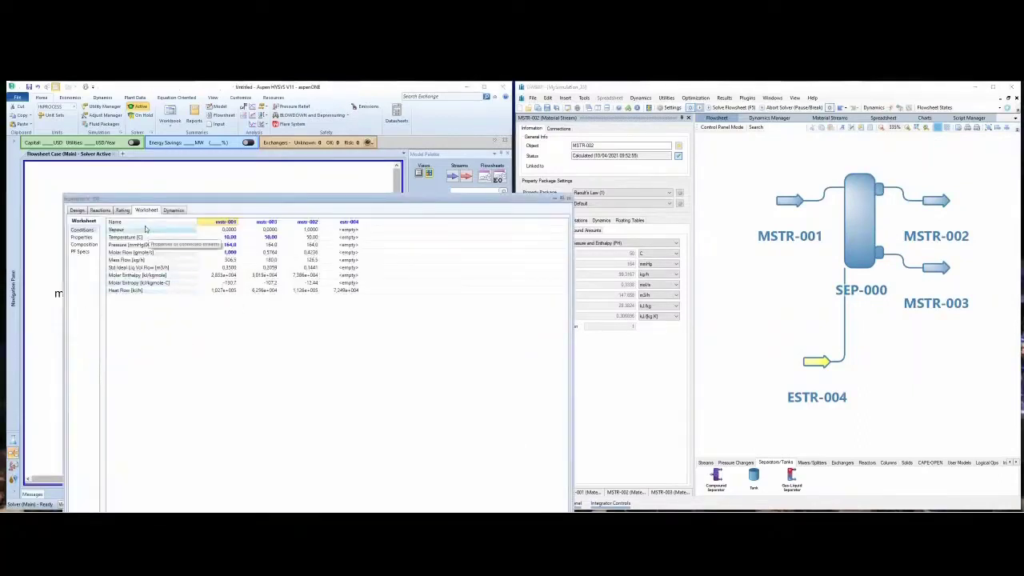
pyautogui.click(78, 211)
pyautogui.moveTo(268, 201); pyautogui.dragTo(238, 120)
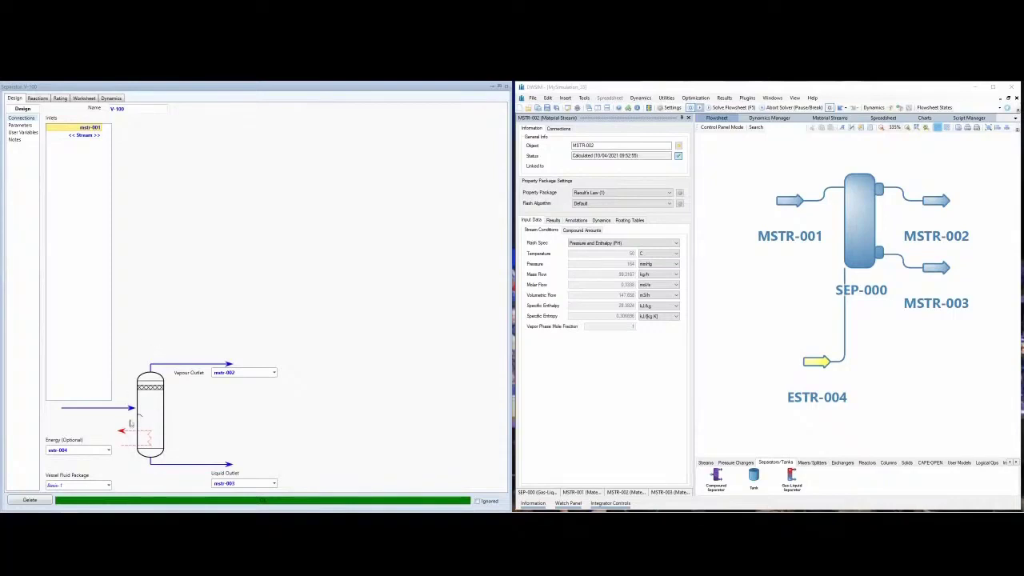
pyautogui.click(109, 484)
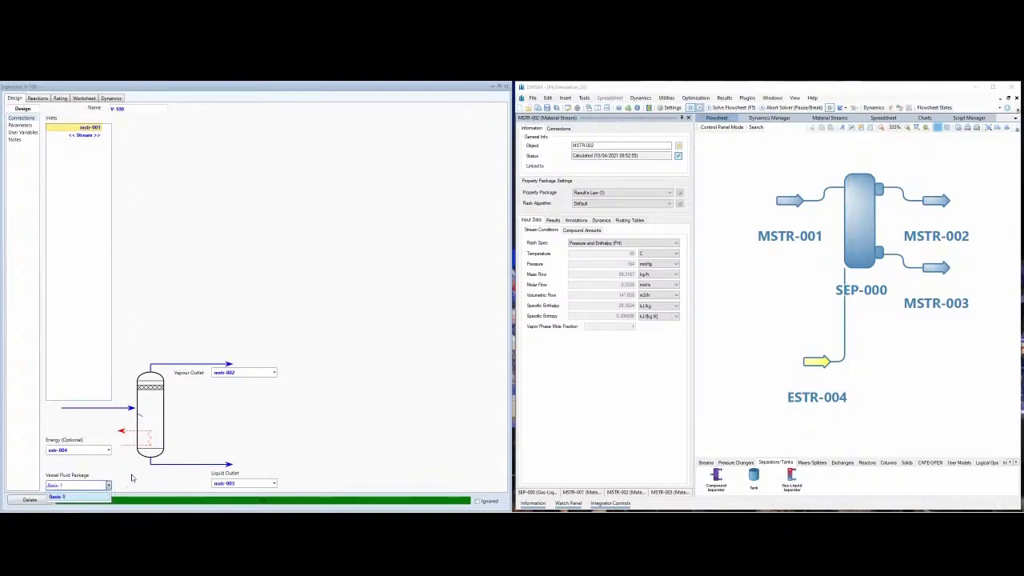
pyautogui.click(72, 497)
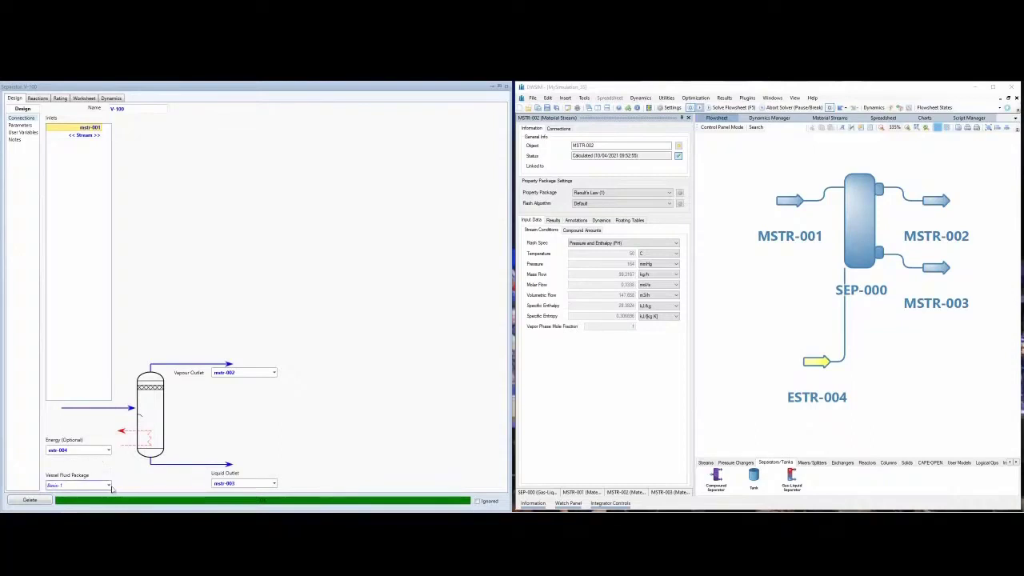
pyautogui.click(110, 485)
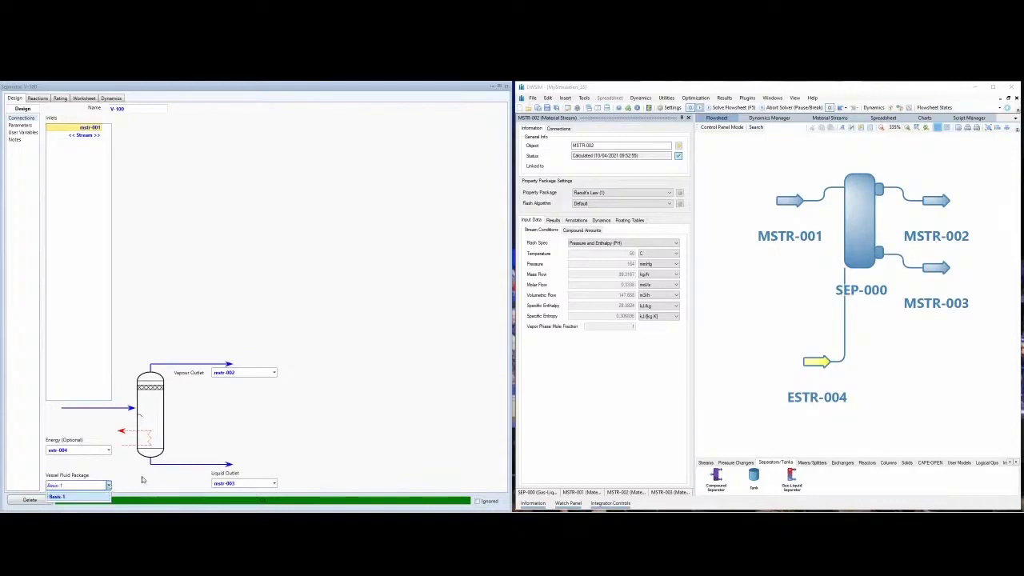
pyautogui.click(143, 480)
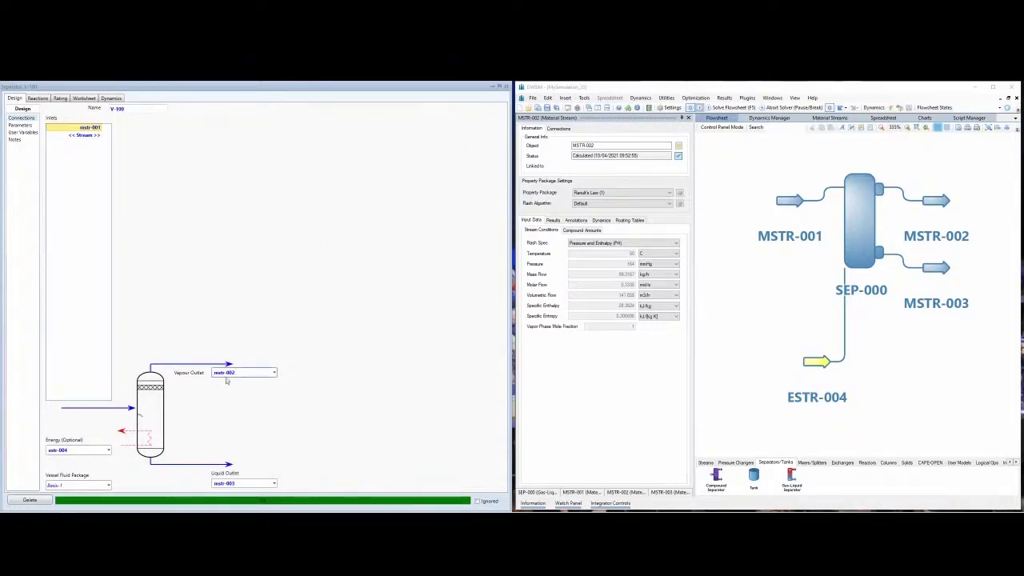
pyautogui.click(506, 87)
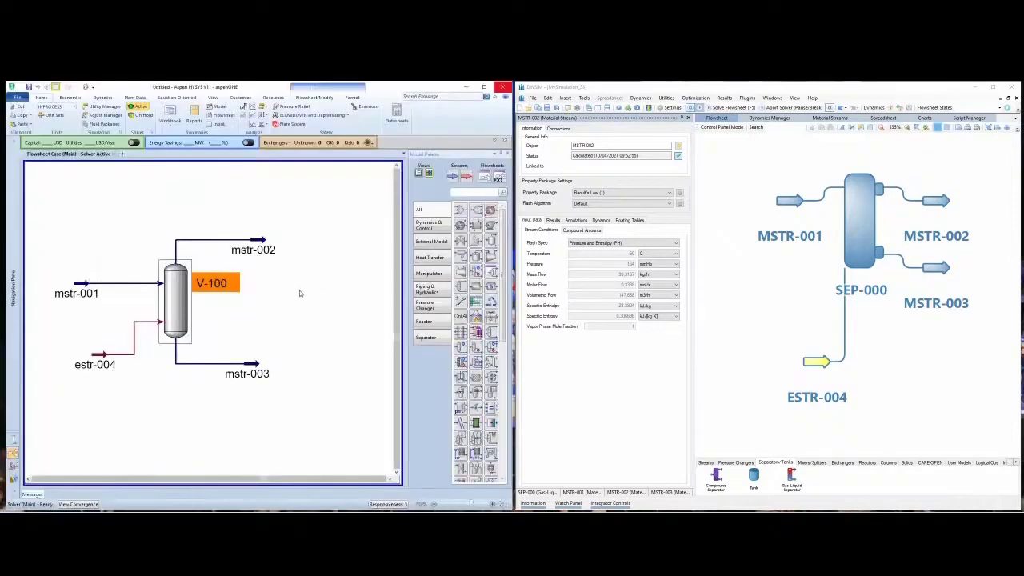
pyautogui.doubleClick(81, 285)
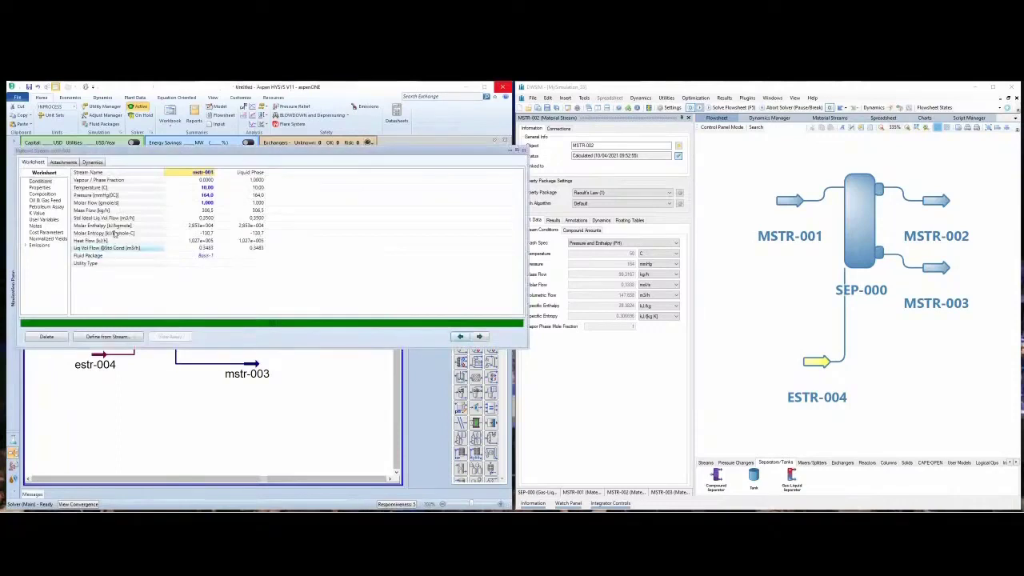
pyautogui.click(211, 257)
pyautogui.click(211, 256)
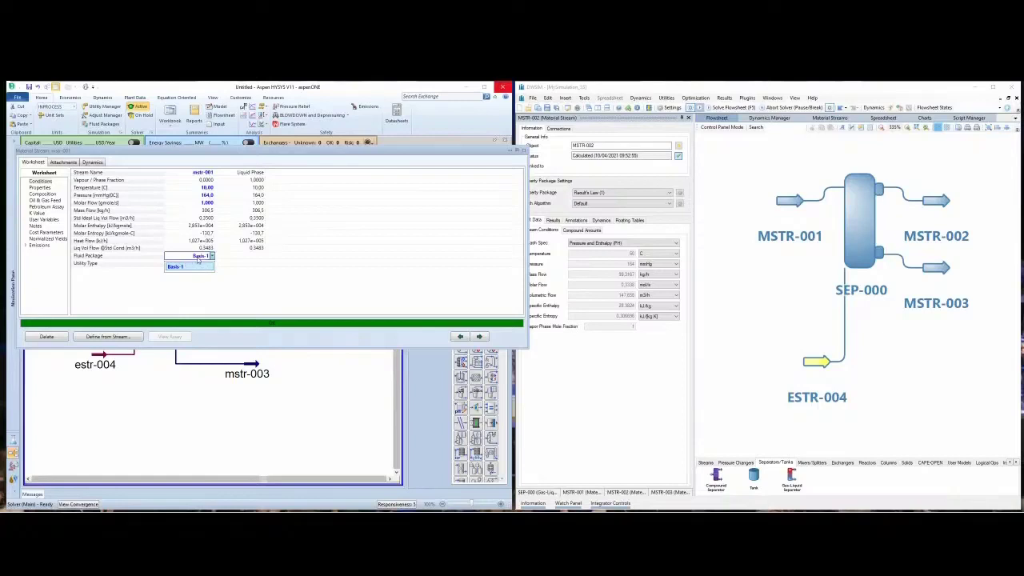
pyautogui.click(525, 152)
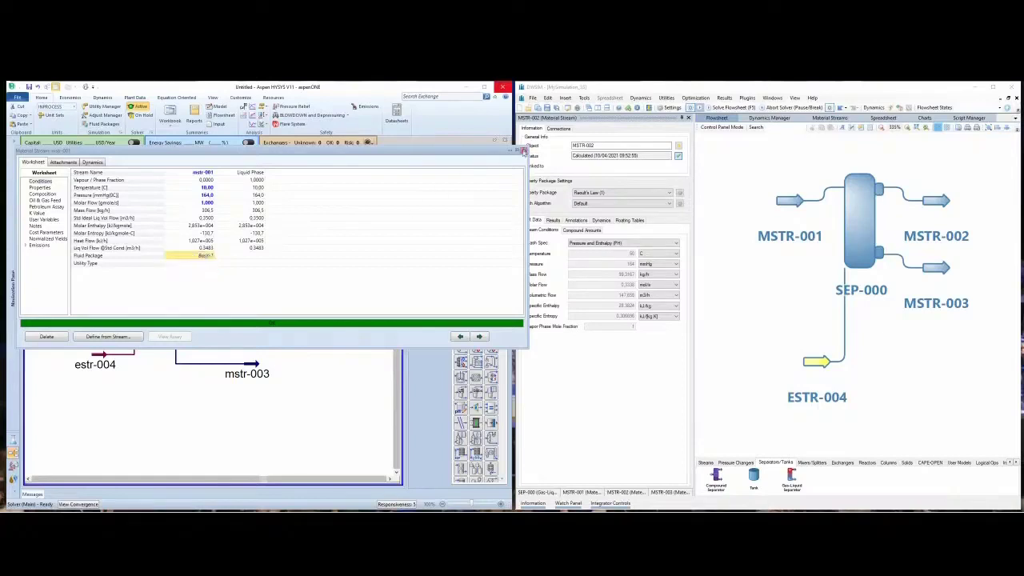
pyautogui.click(524, 151)
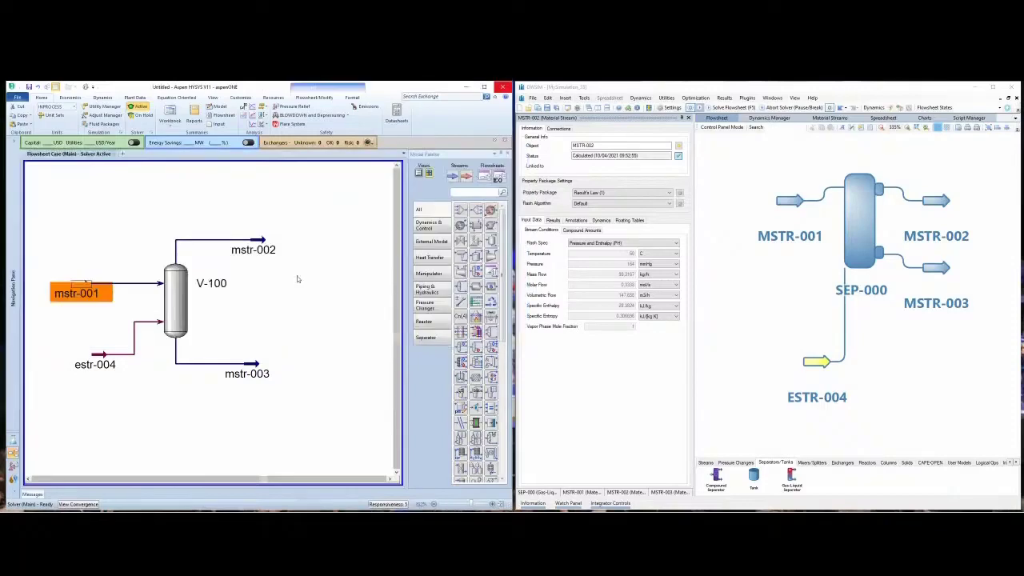
pyautogui.doubleClick(261, 243)
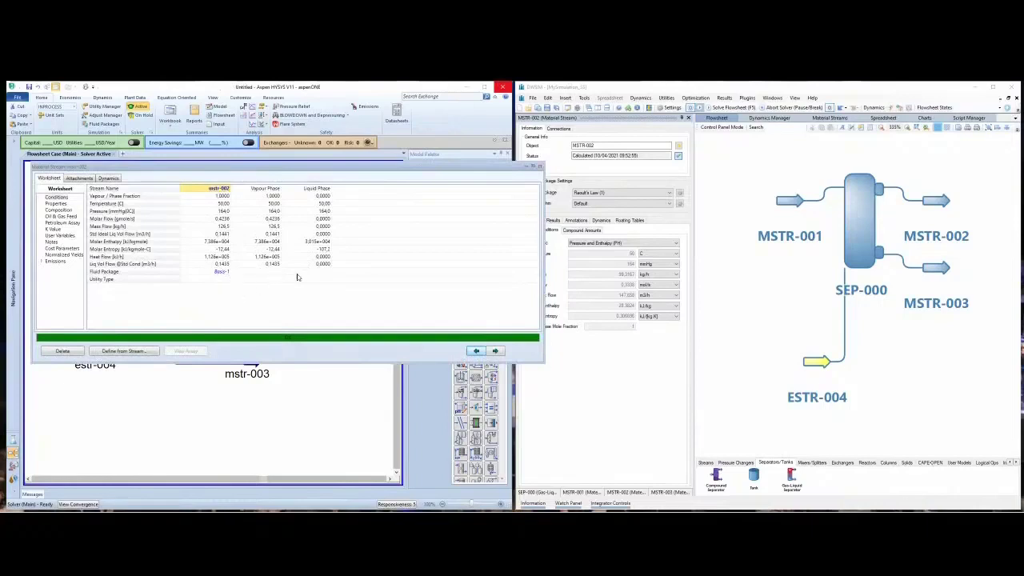
pyautogui.click(540, 165)
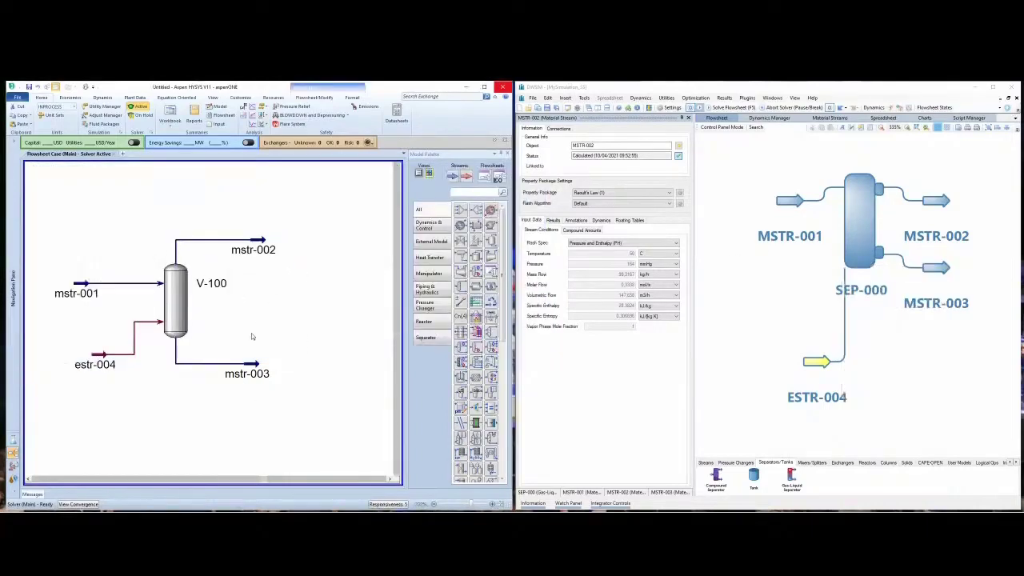
pyautogui.moveTo(183, 327)
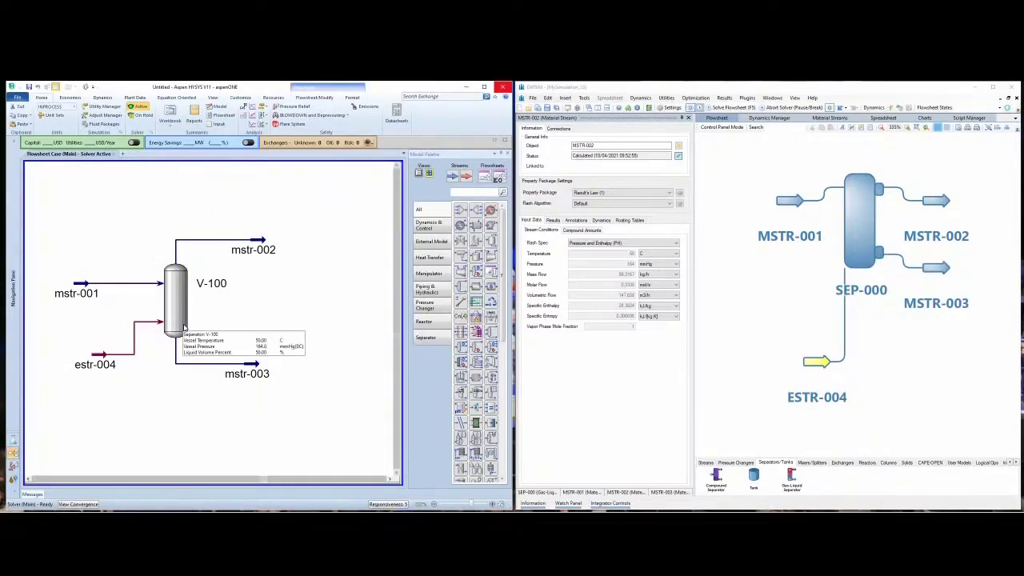